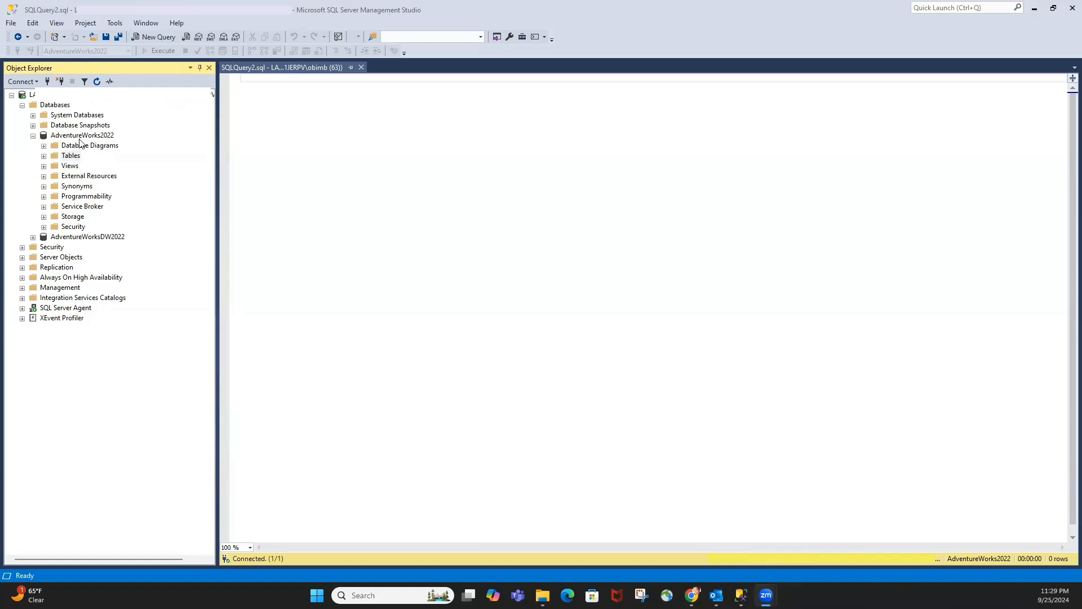
Step: Start the Export Data wizard for the AdventureWorks2022 database and continue to the choice of data source
right_click(89, 136)
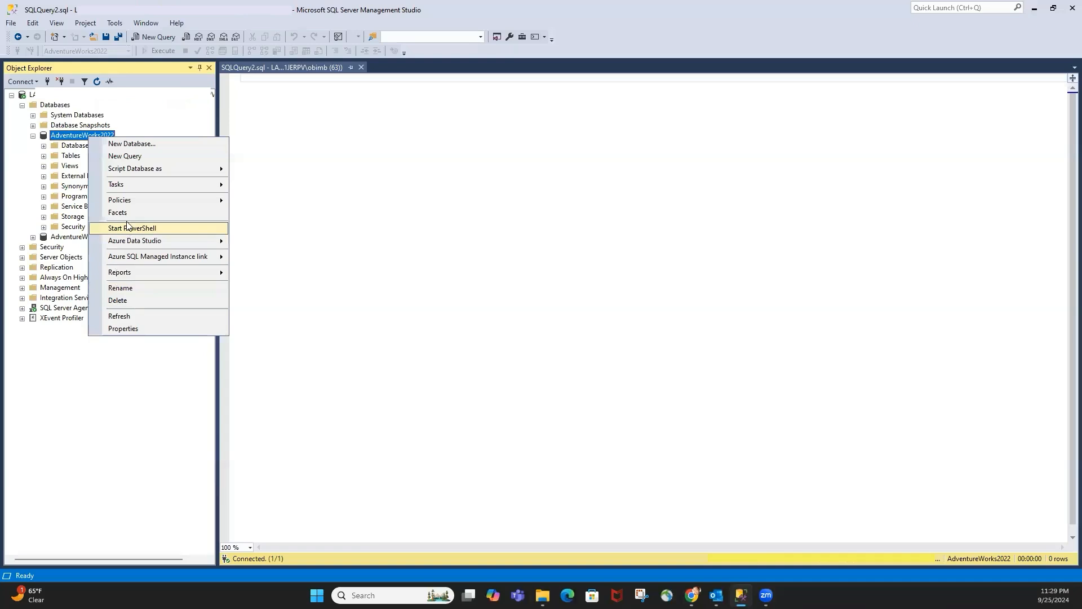
mouse_move(126, 187)
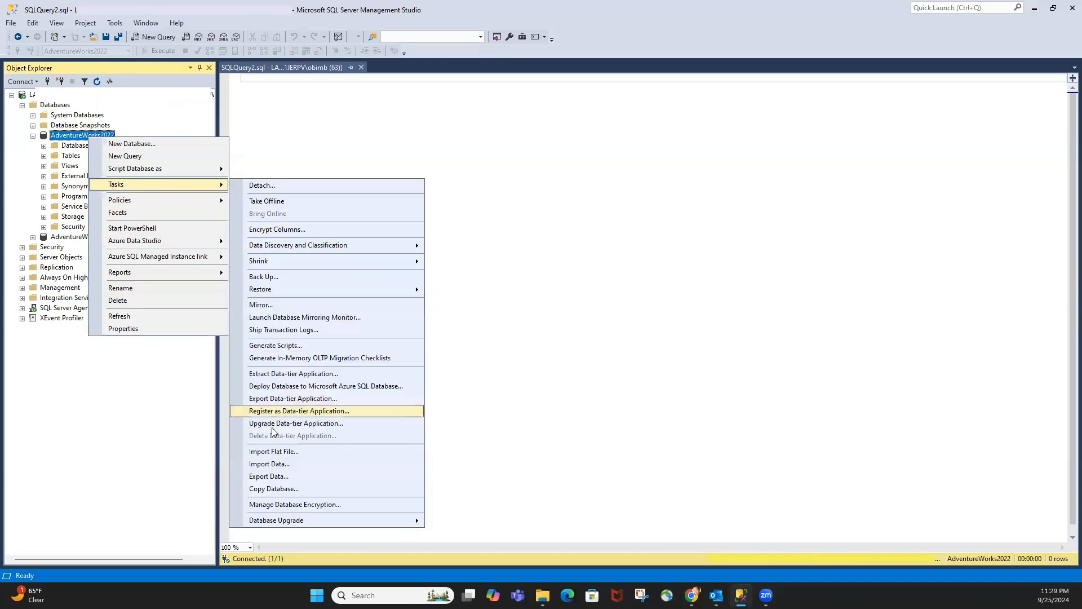
left_click(281, 477)
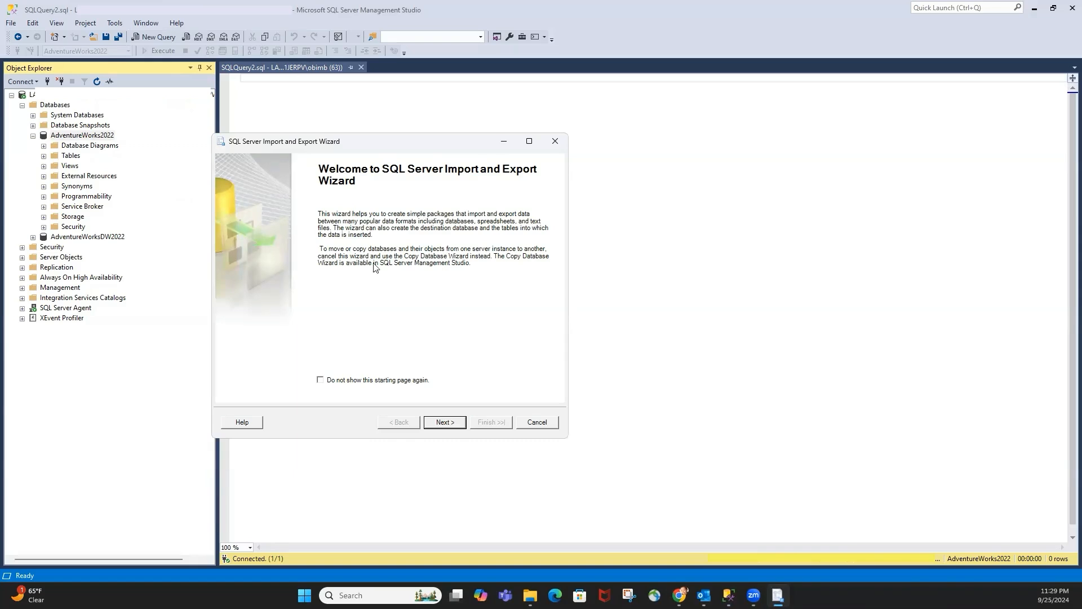
left_click(445, 423)
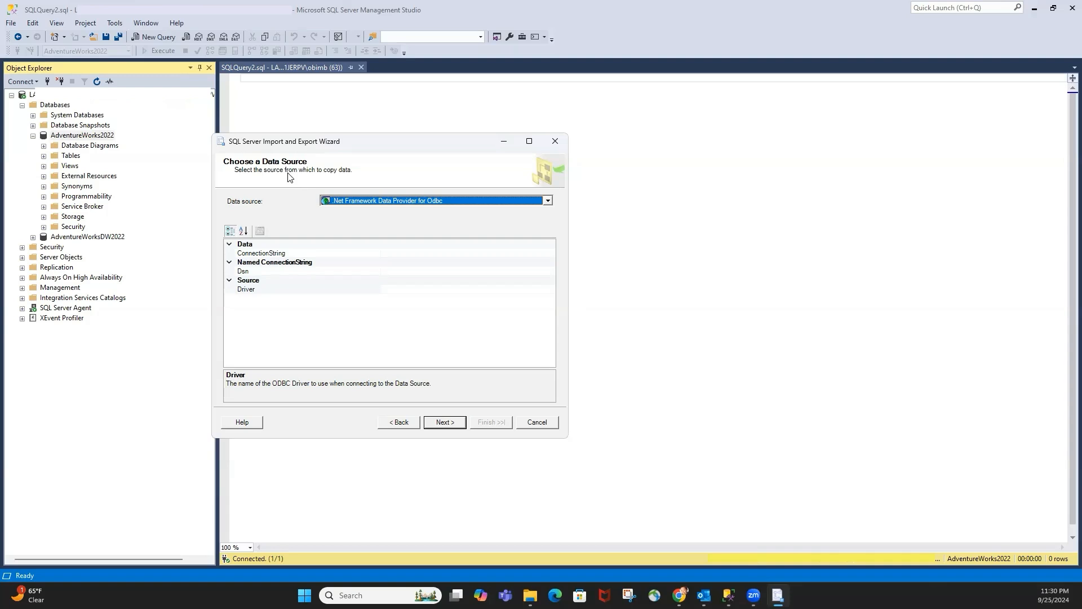
Step: Set the export's data source to Microsoft OLE DB Provider for SQL Server
left_click(447, 202)
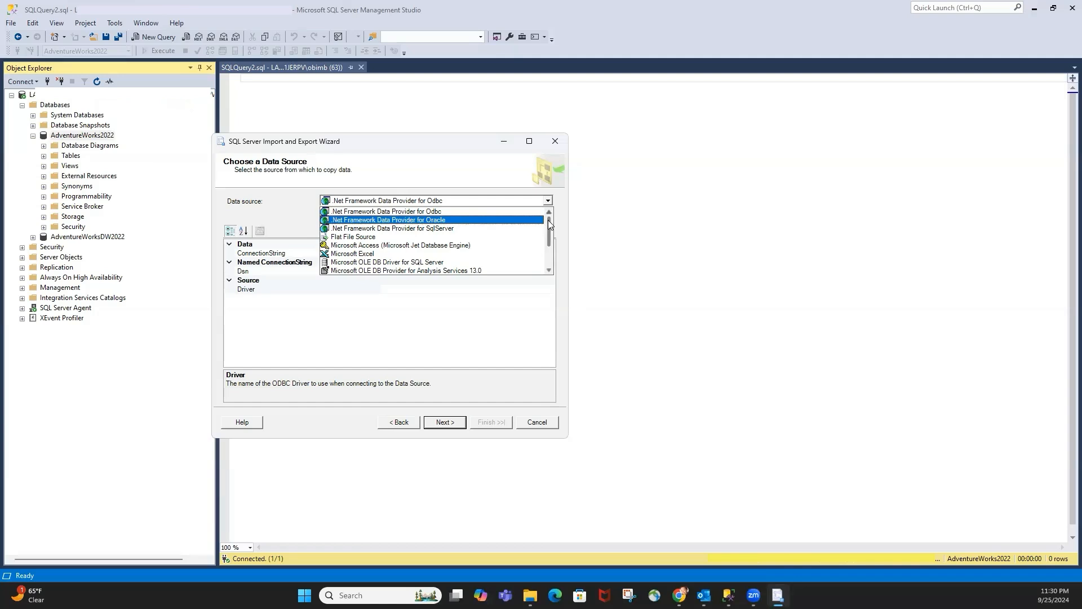
scroll(550, 225, "down", 2)
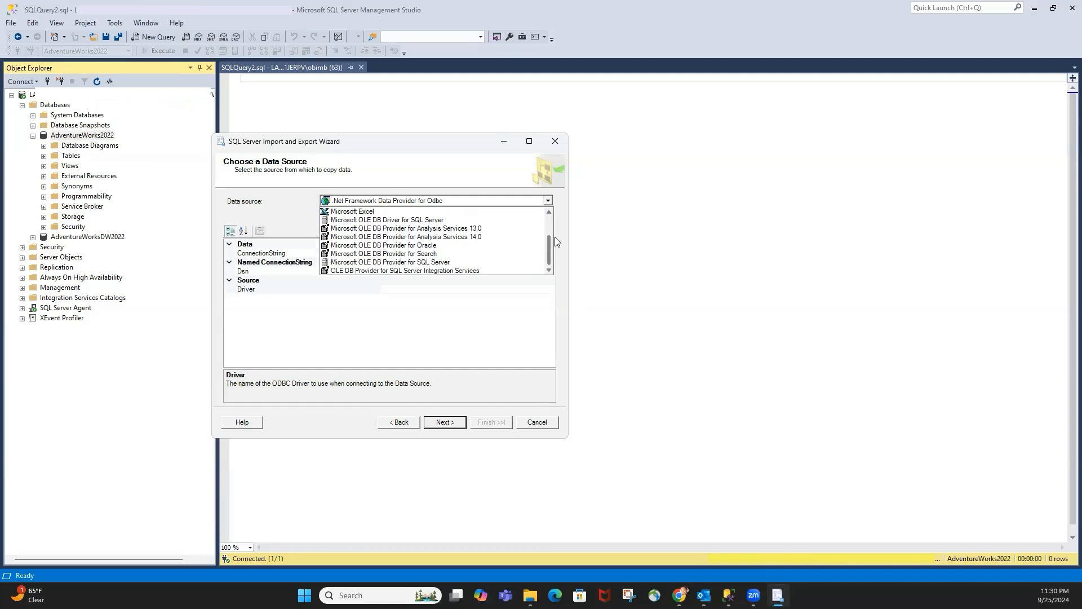
scroll(556, 222, "up", 2)
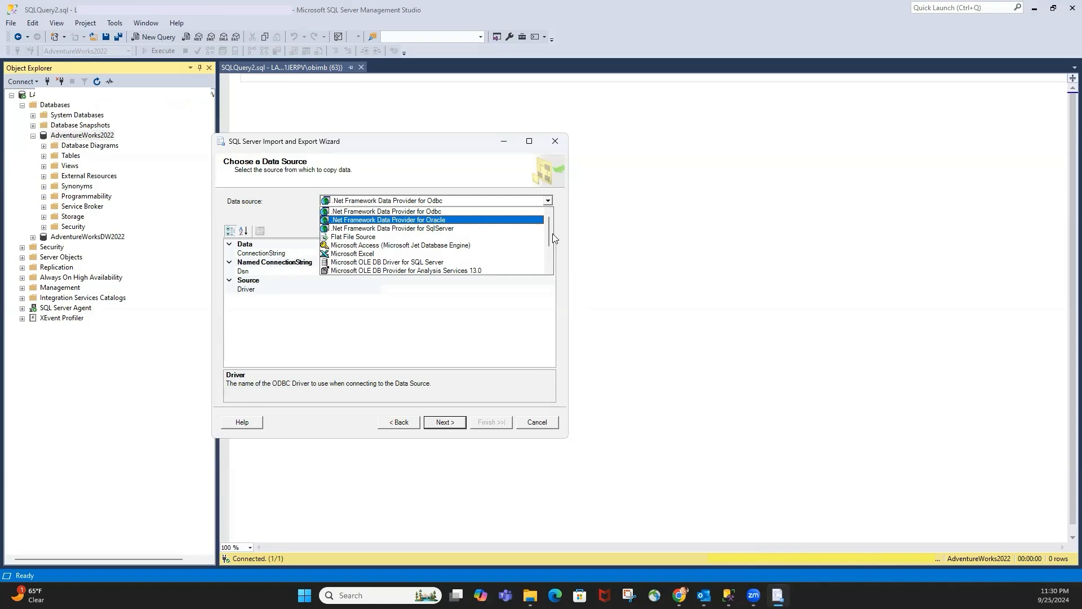
scroll(551, 253, "down", 2)
scroll(551, 257, "down", 1)
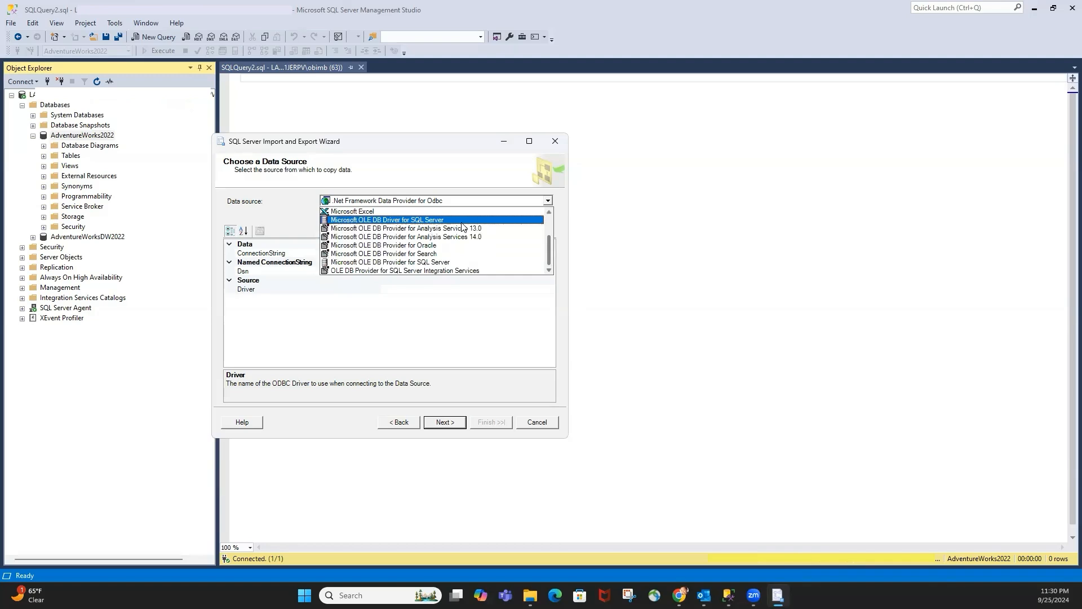
left_click(381, 262)
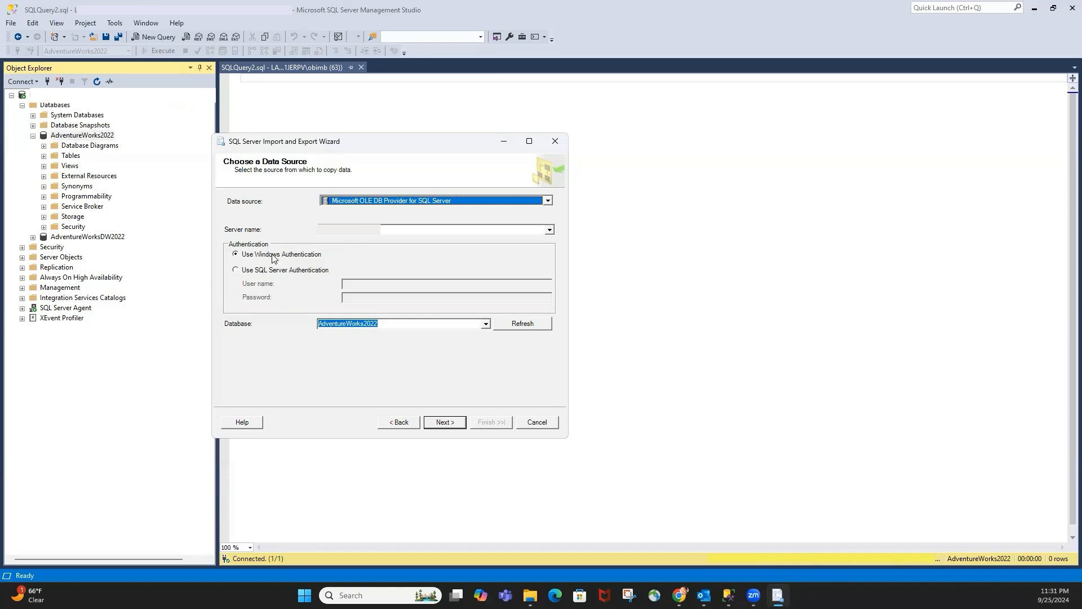
Step: Select AdventureWorks2022 as the source database with Windows Authentication and continue to the destination settings
left_click(486, 325)
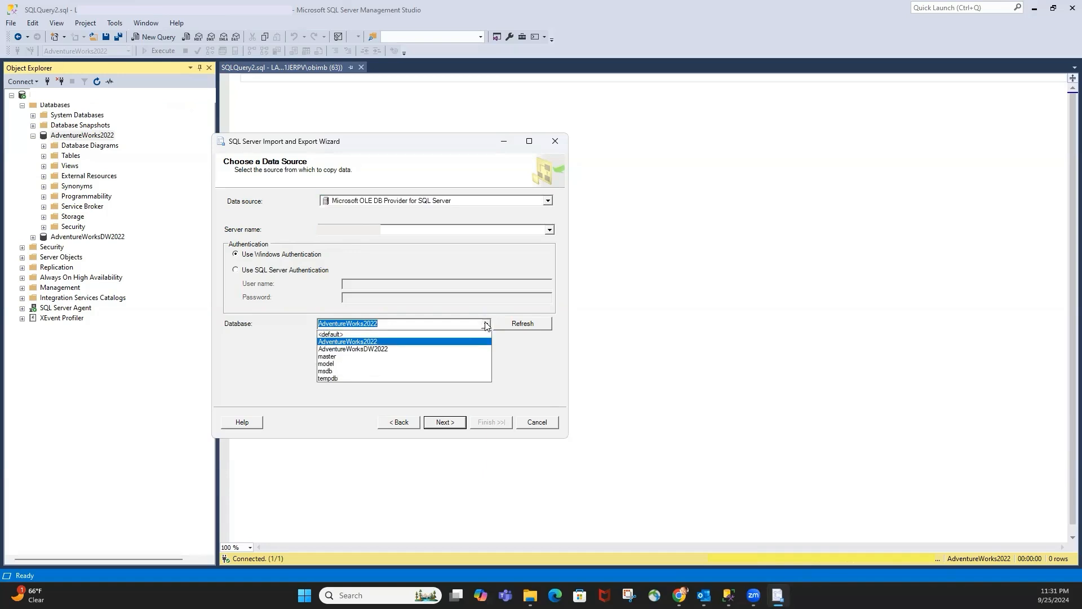
left_click(486, 325)
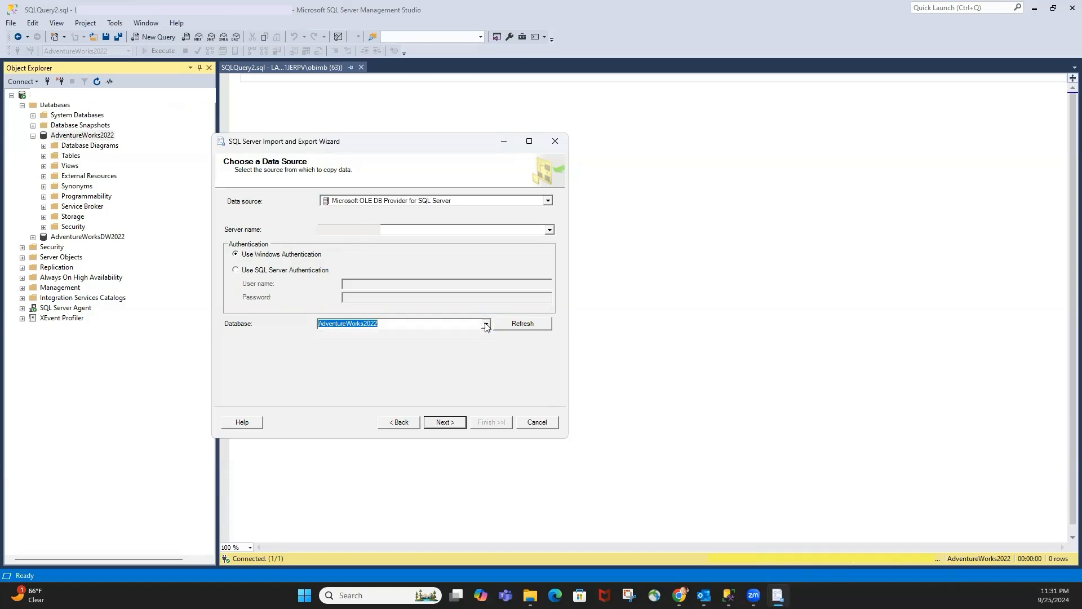
left_click(485, 325)
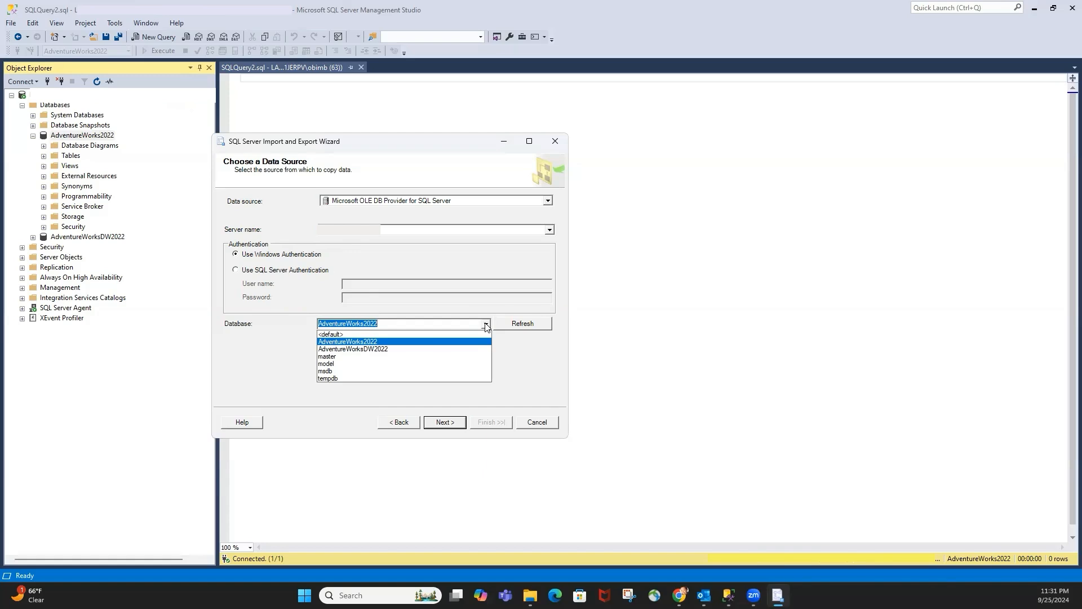
left_click(366, 343)
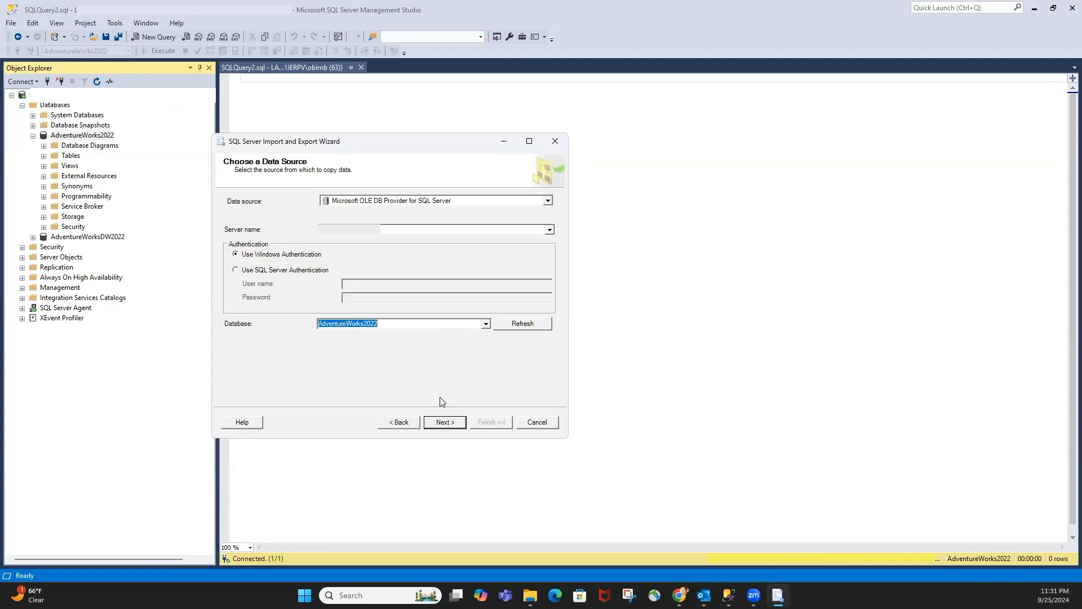
left_click(449, 424)
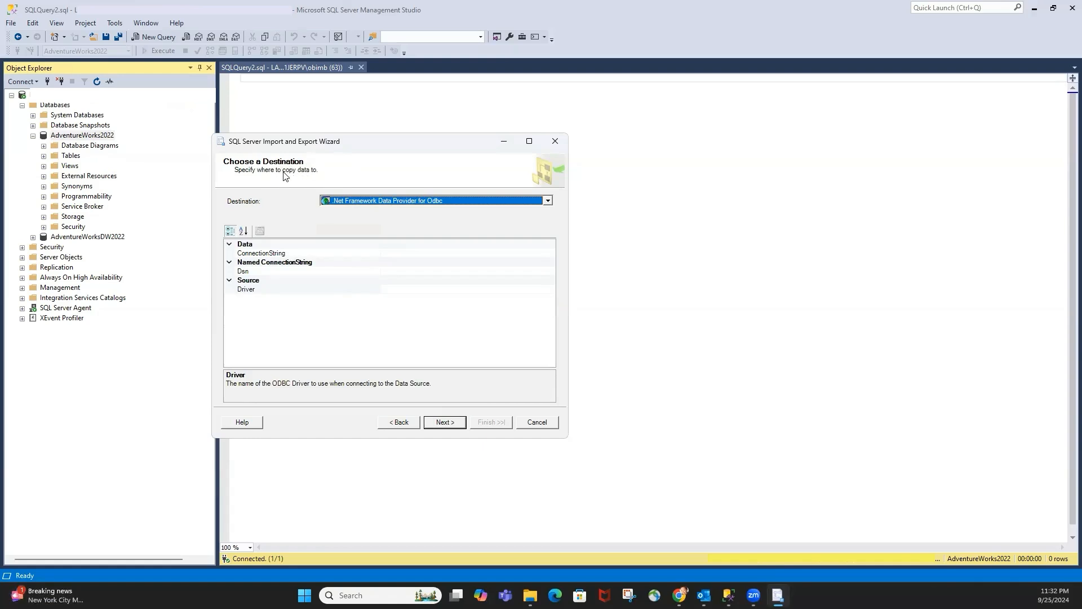
Step: Set the export destination to Microsoft Excel
left_click(400, 202)
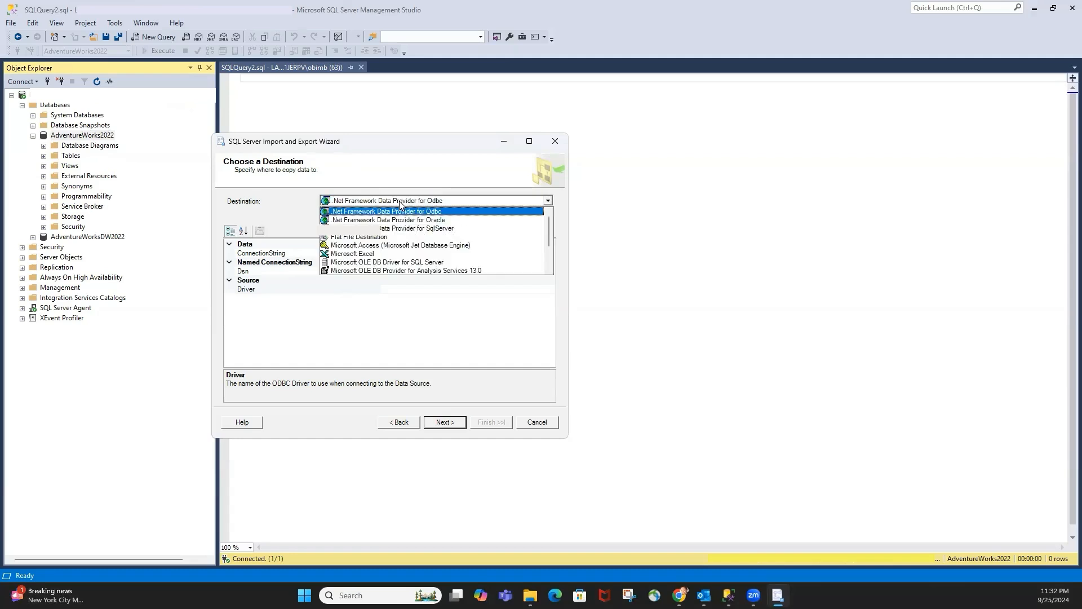
left_click(375, 255)
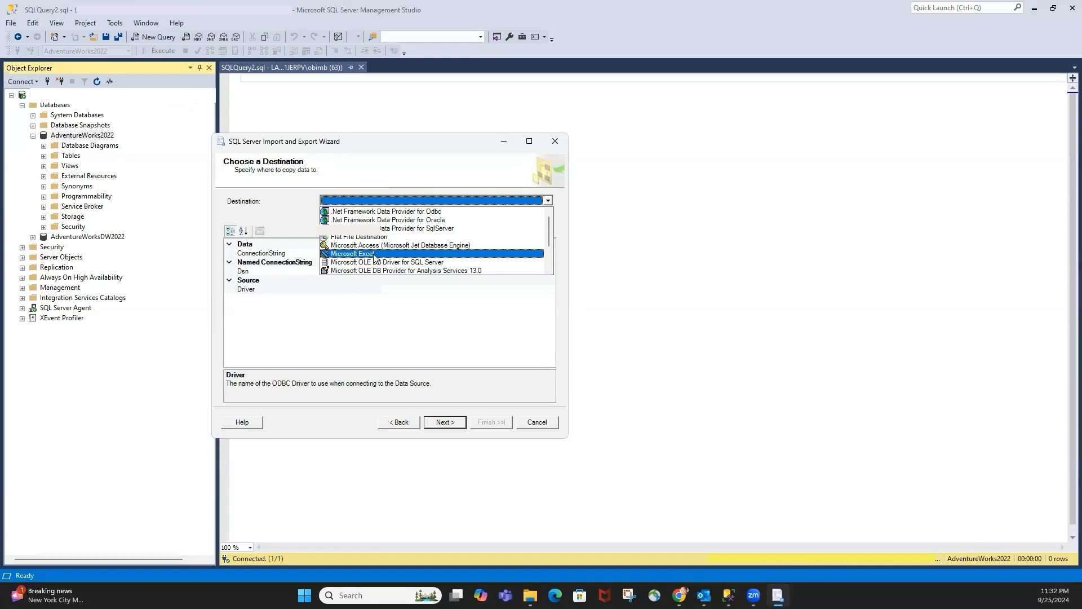
left_click(382, 202)
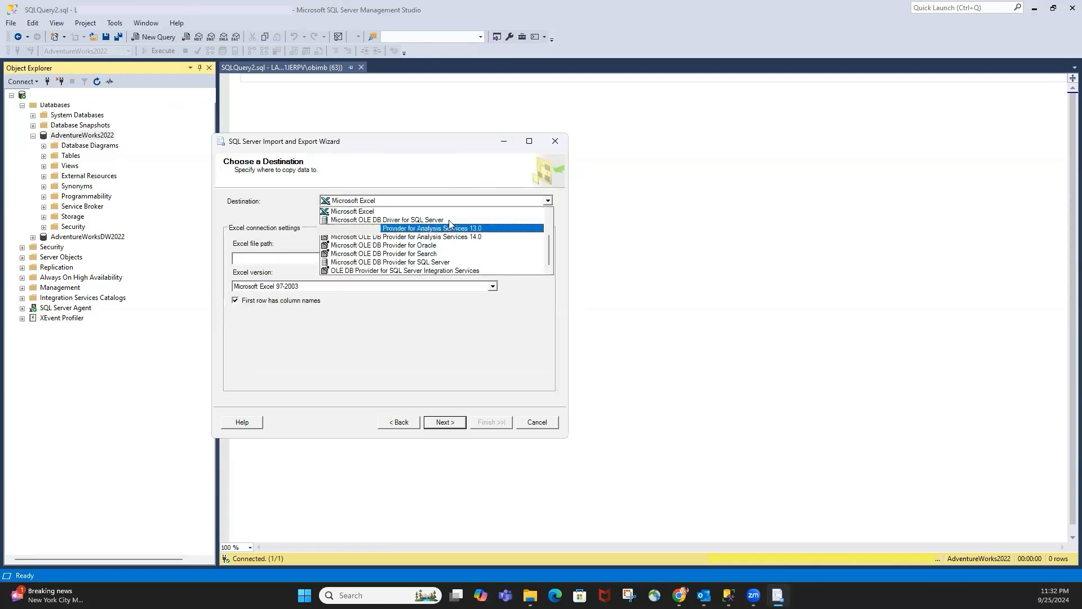
scroll(406, 236, "up", 2)
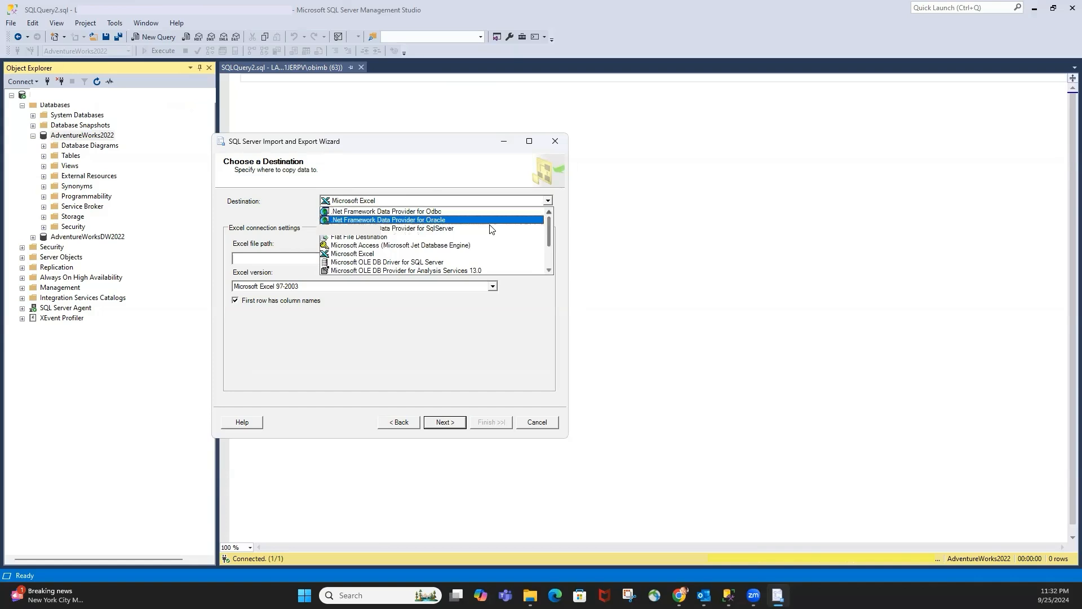
left_click(379, 254)
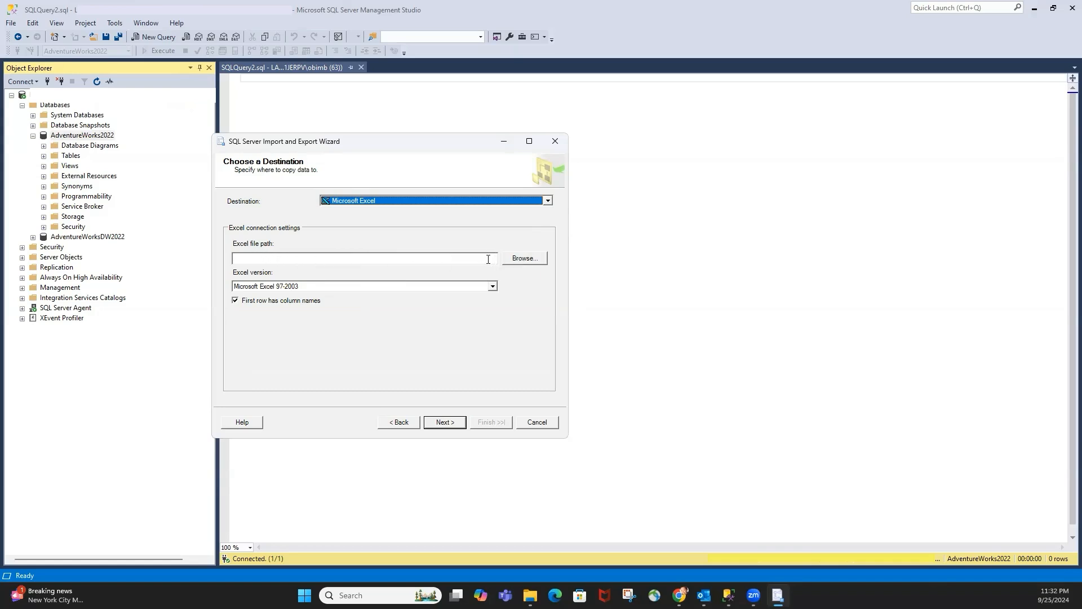
Step: Name the destination file ExportFile22 in the TestFiles folder, keep Microsoft Excel 97-2003 as the version, and continue
left_click(524, 260)
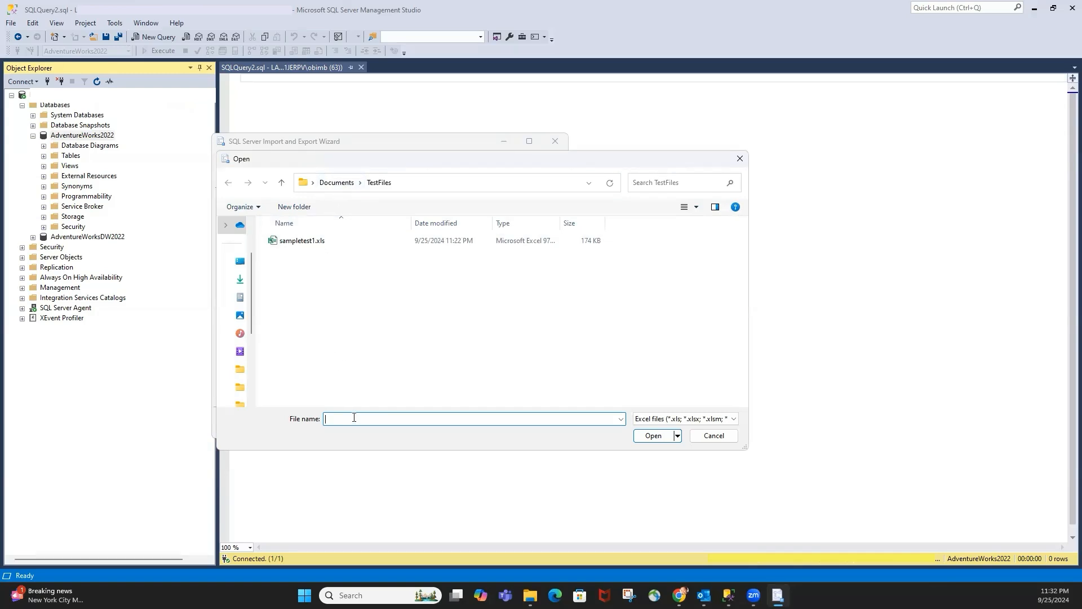
type("ExportFile22")
key("Return")
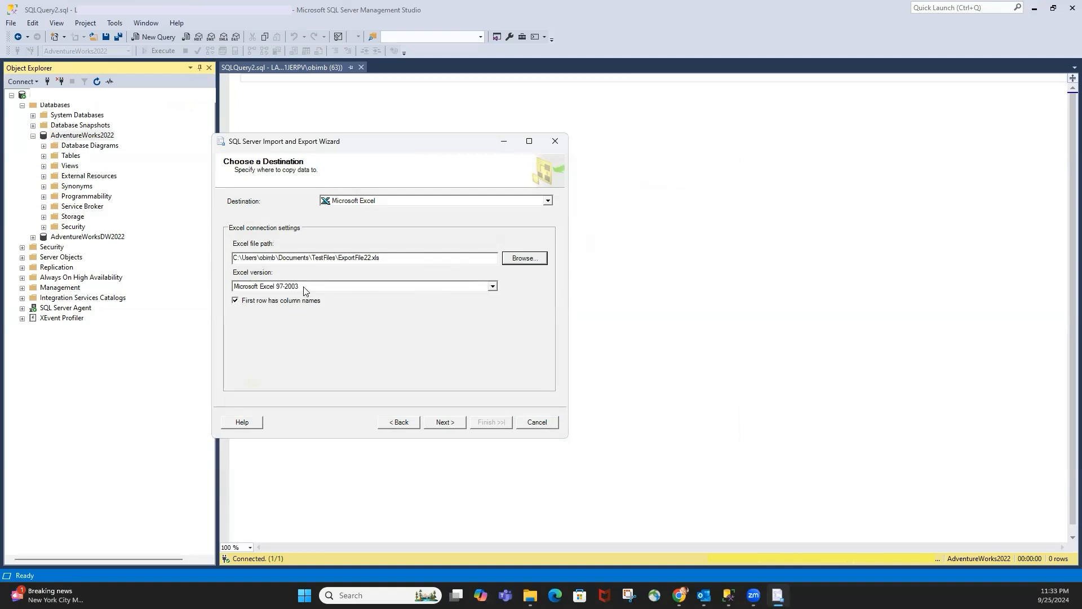
left_click(483, 287)
left_click(443, 422)
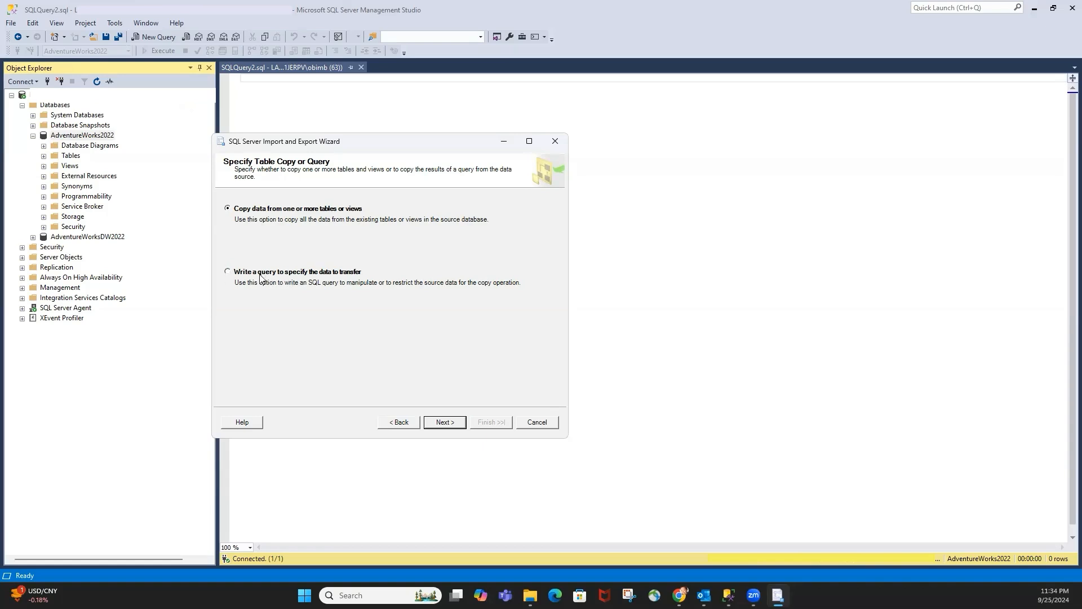
Step: Choose to copy data from tables or views and select the [Purchasing].[ProductVendor] table for export
left_click(282, 275)
left_click(445, 422)
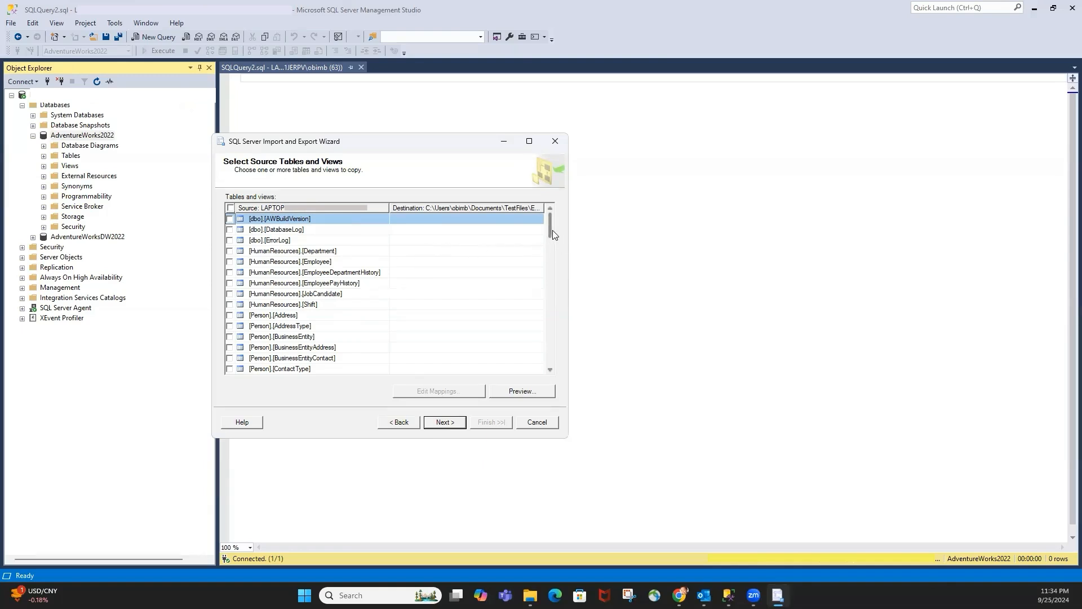
left_click_drag(551, 230, 568, 302)
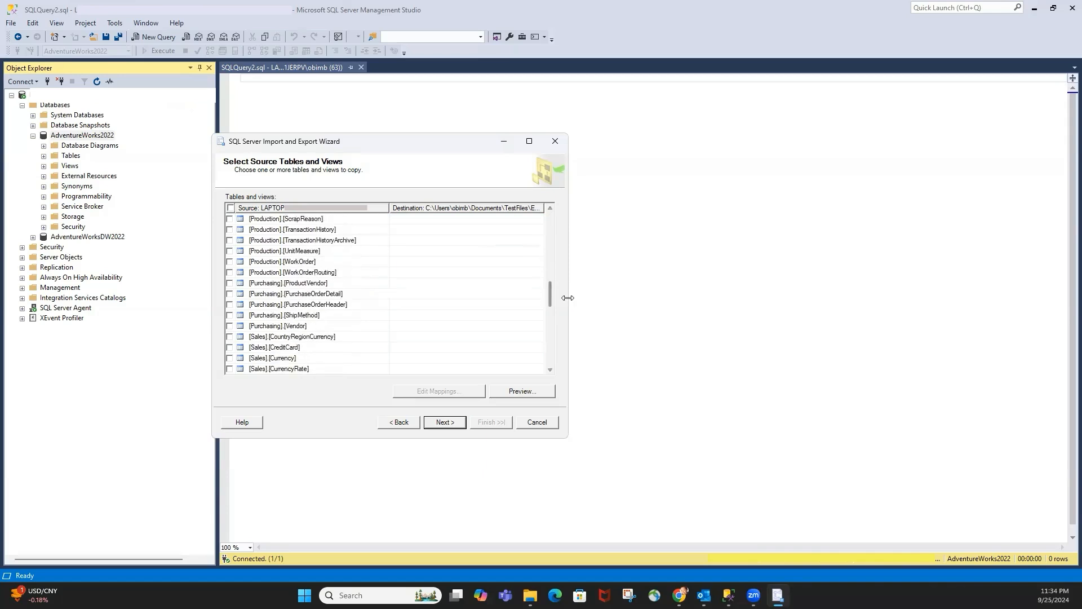
left_click(230, 283)
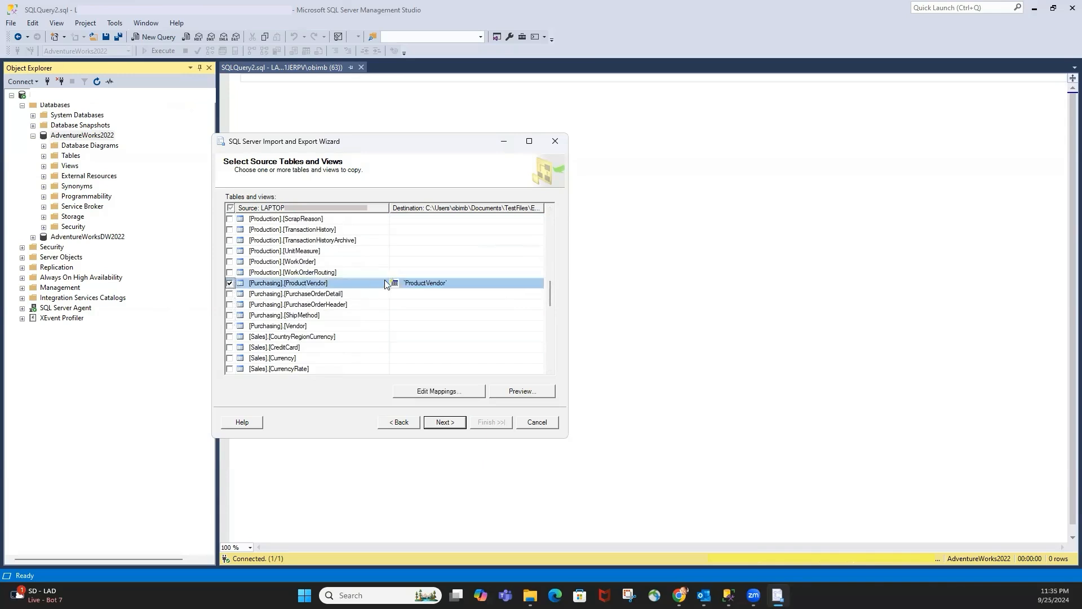
Step: Preview the ProductVendor source data and review its column mappings
left_click(516, 391)
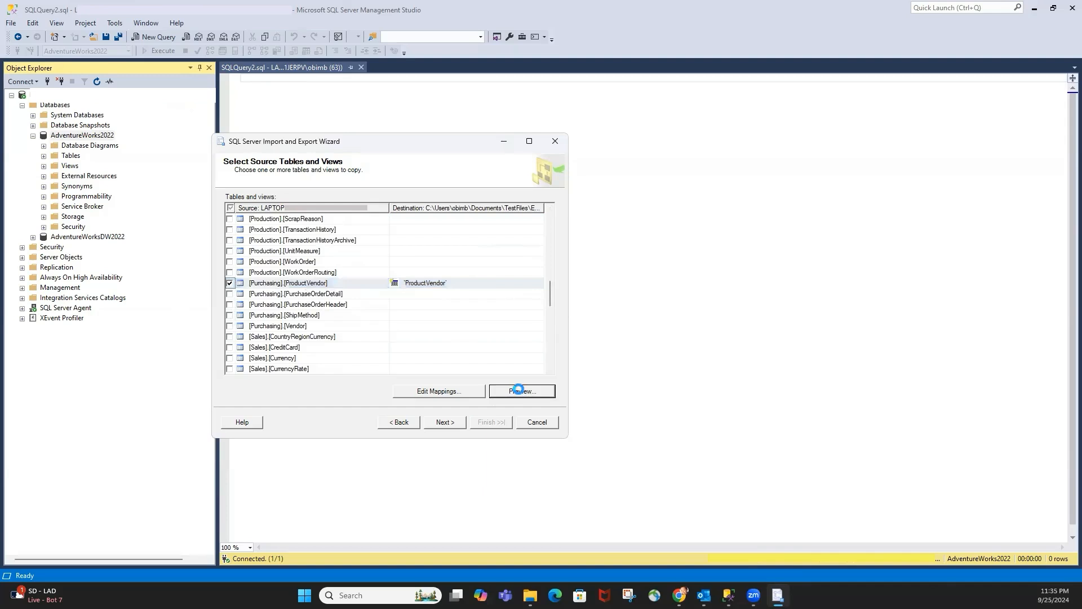
left_click_drag(360, 350, 361, 350)
left_click(523, 196)
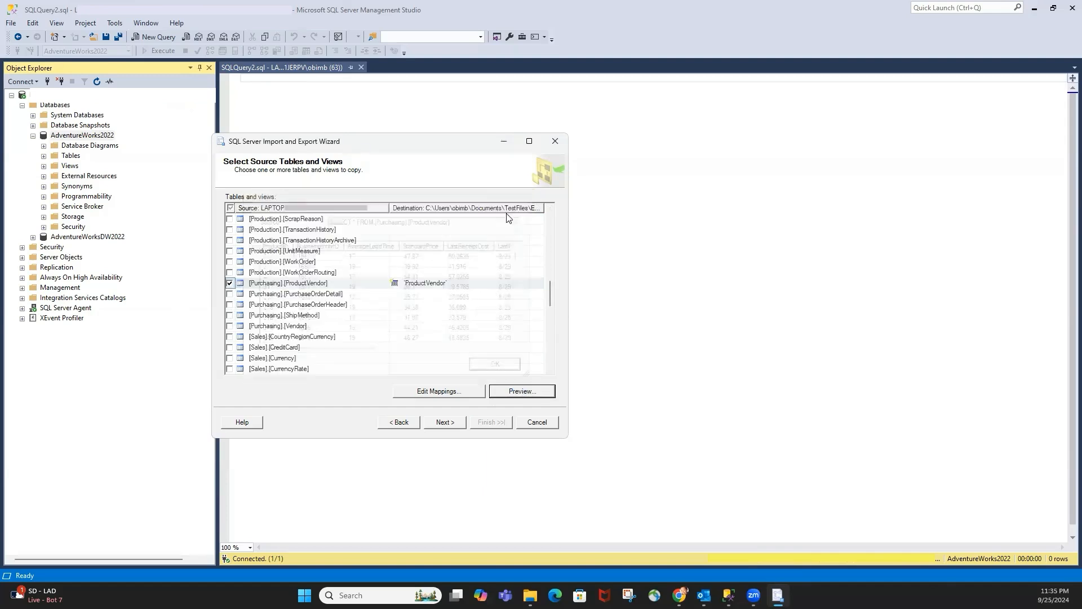
left_click(447, 390)
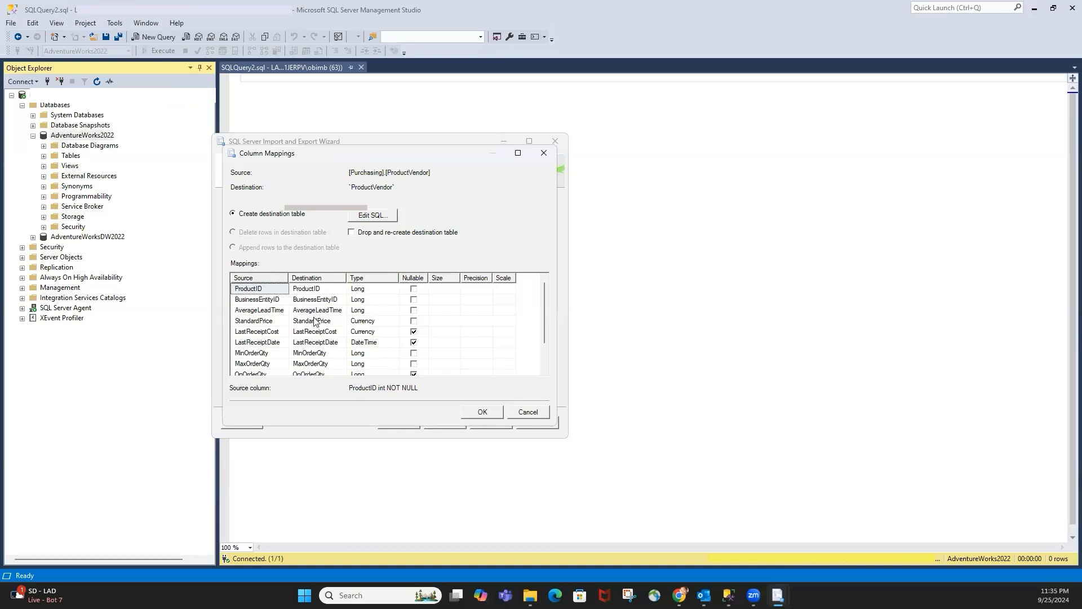
left_click_drag(543, 323, 549, 298)
left_click(479, 412)
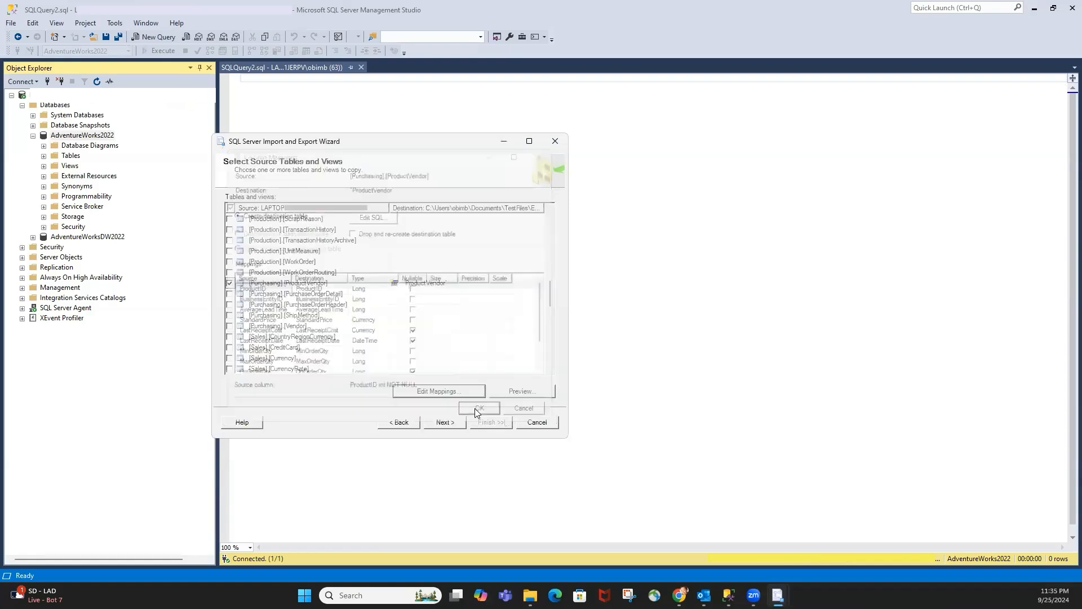
Step: Run the ProductVendor export immediately without saving an SSIS package, and close the wizard
left_click(454, 424)
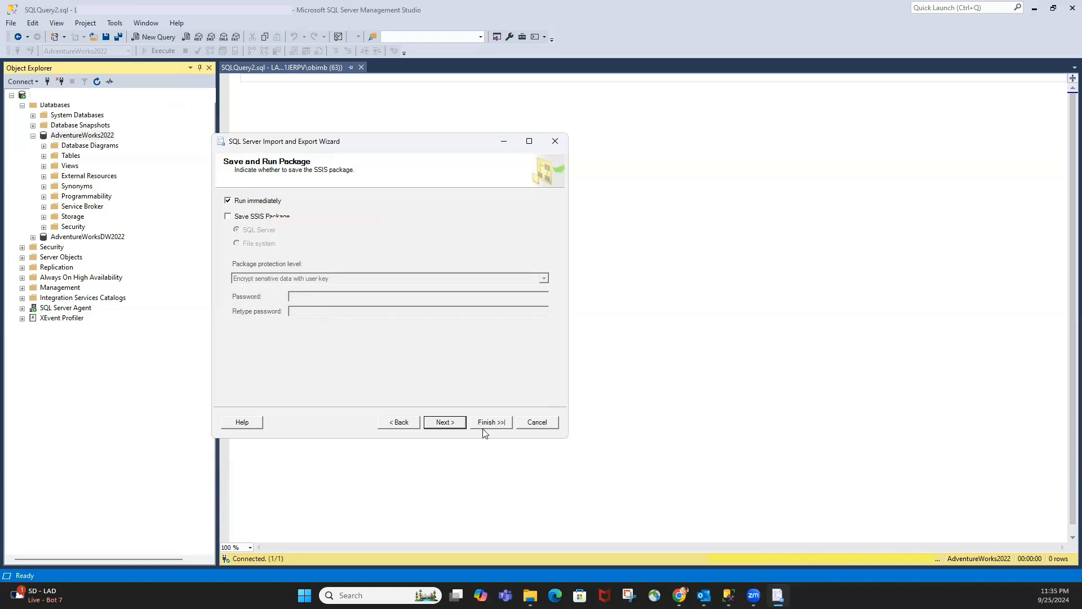
left_click(451, 423)
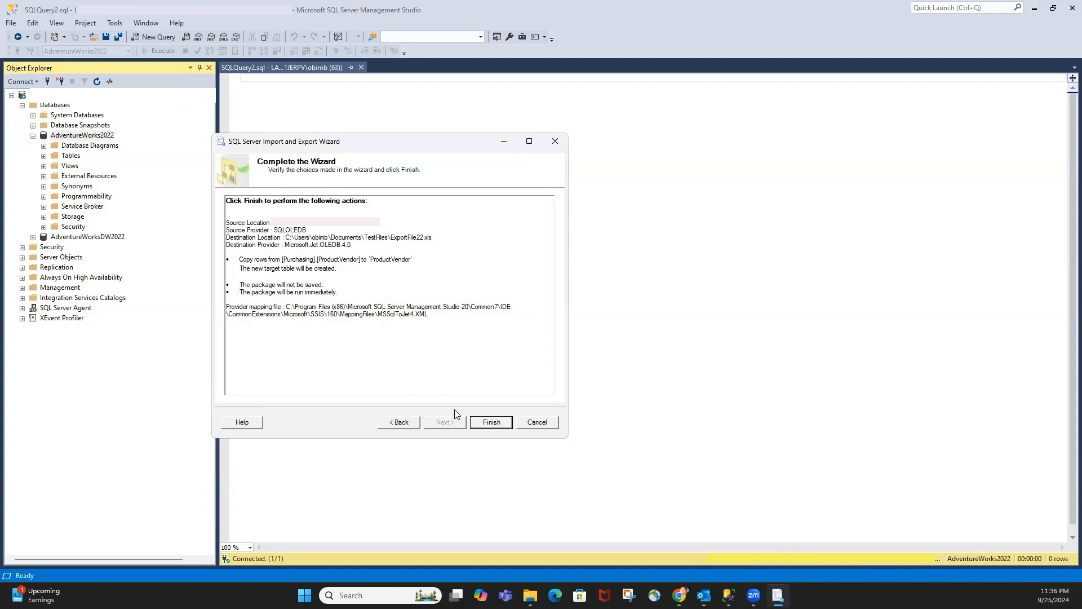
left_click(491, 423)
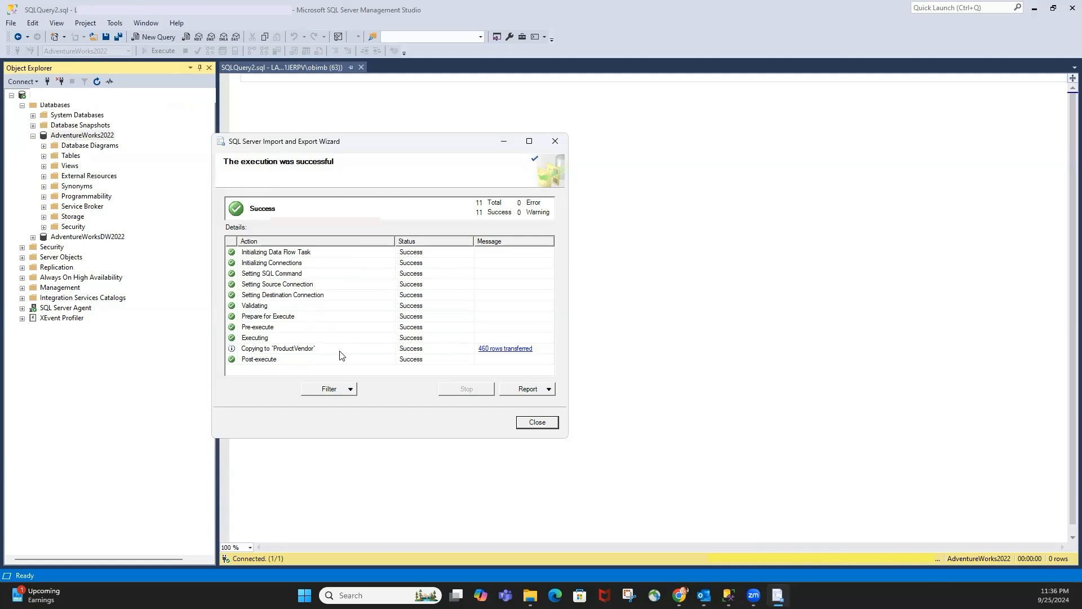
left_click(537, 422)
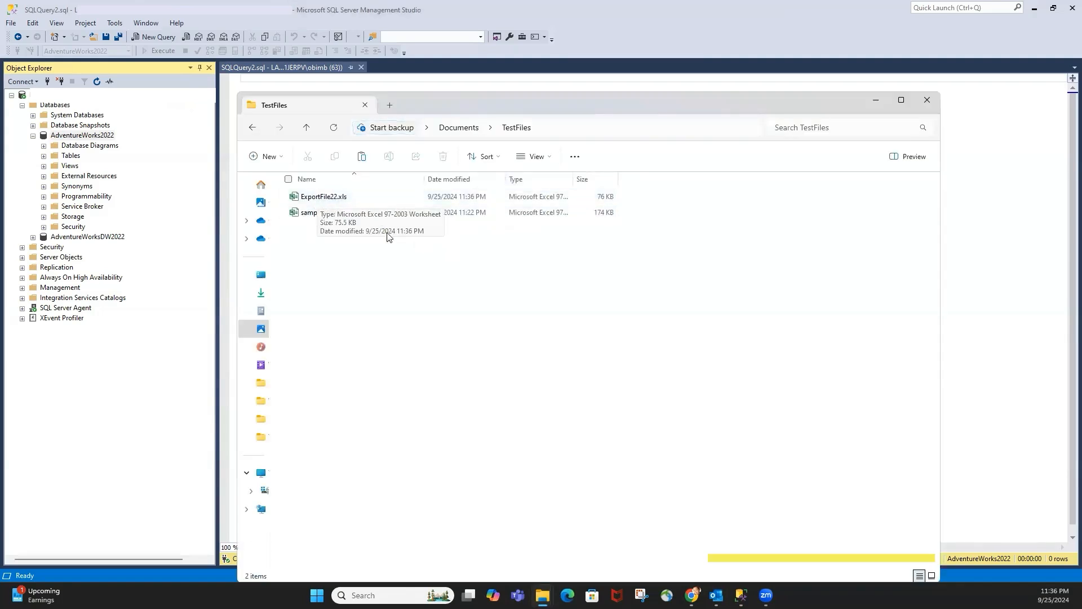
Step: Open ExportFile22.xls from the TestFiles folder in Excel and look through the exported ProductVendor rows
double_click(325, 197)
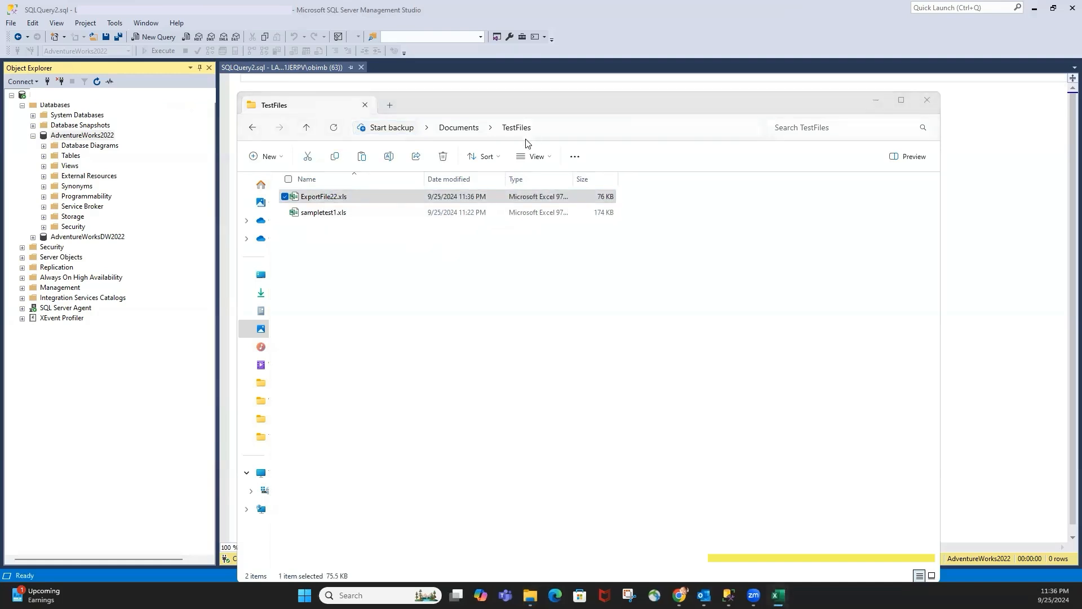
scroll(492, 404, "down", 1)
scroll(492, 405, "down", 5)
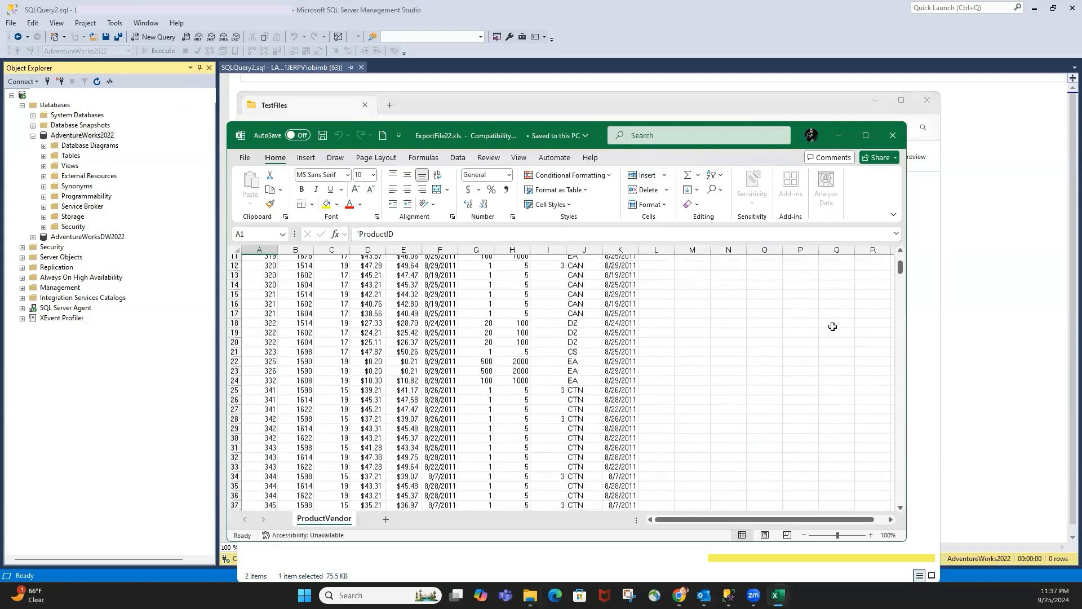
Step: Look through the exported ProductVendor rows down to the last one, close the workbook and return to SQL Server Management Studio
left_click_drag(901, 274, 901, 499)
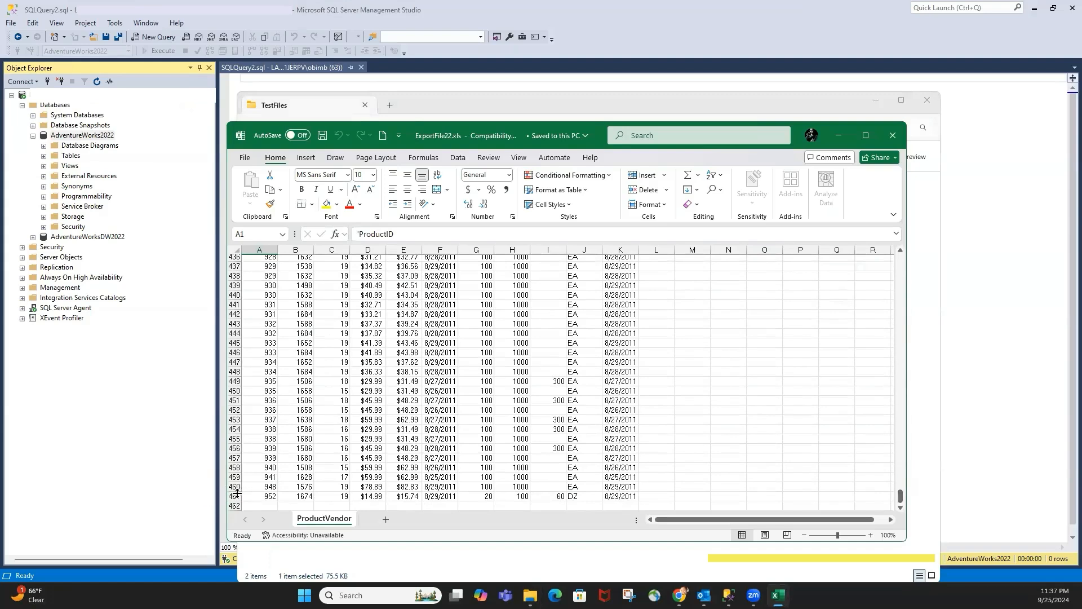
left_click_drag(900, 496, 897, 254)
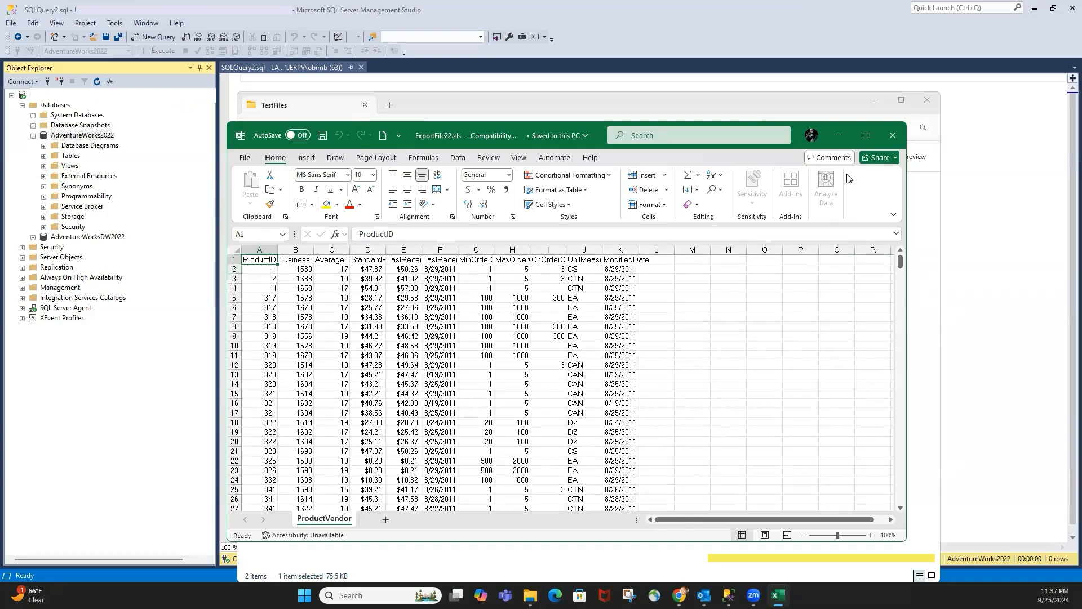
left_click(893, 135)
left_click(703, 297)
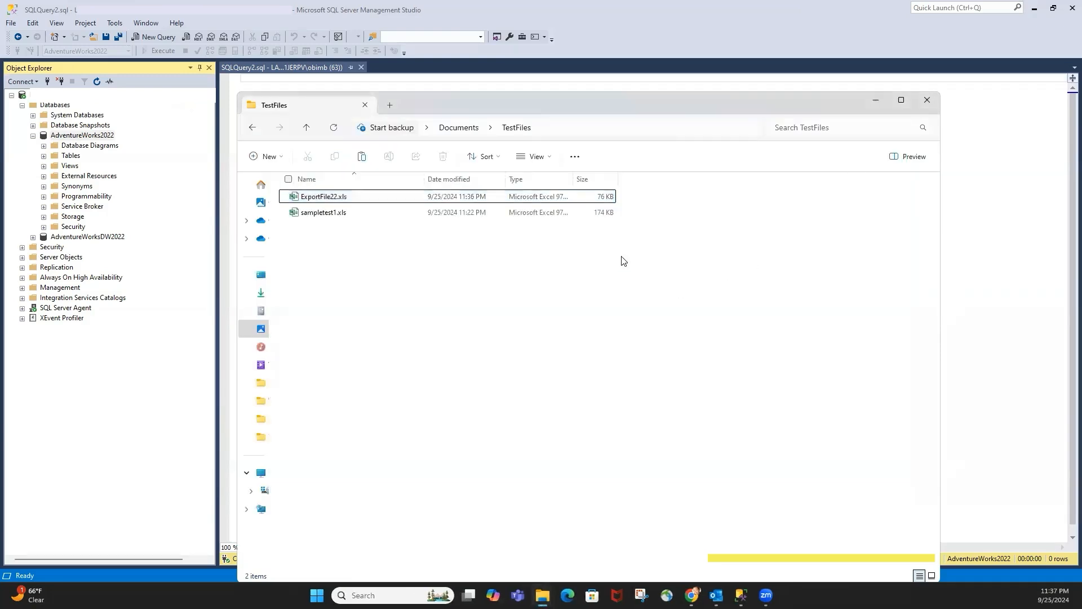
left_click_drag(497, 103, 497, 120)
left_click(38, 123)
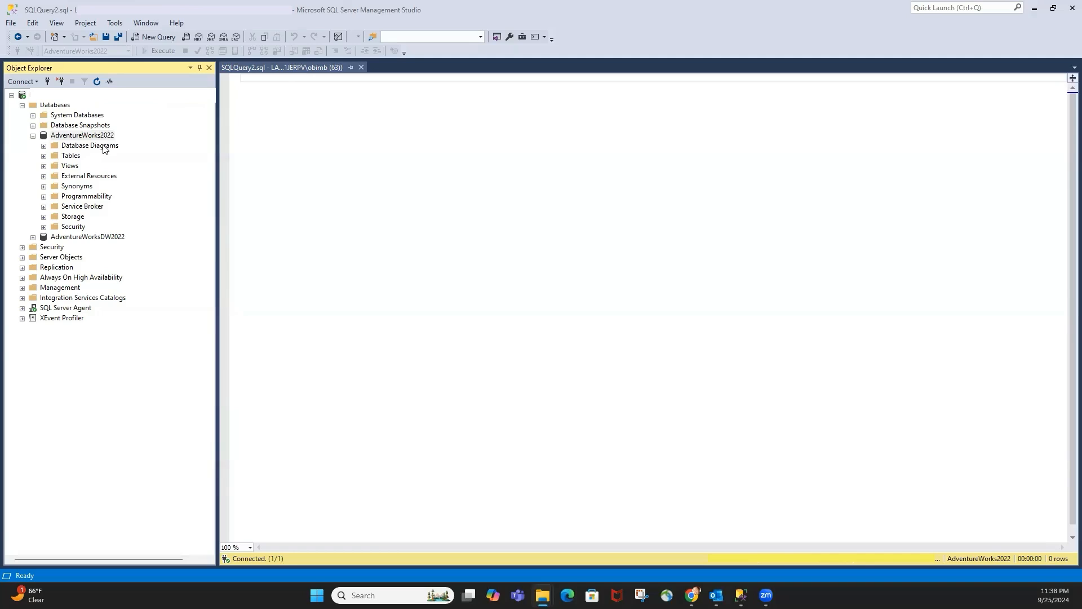
Step: Start the Import Data wizard for the AdventureWorks2022 database and continue past its welcome page
right_click(91, 137)
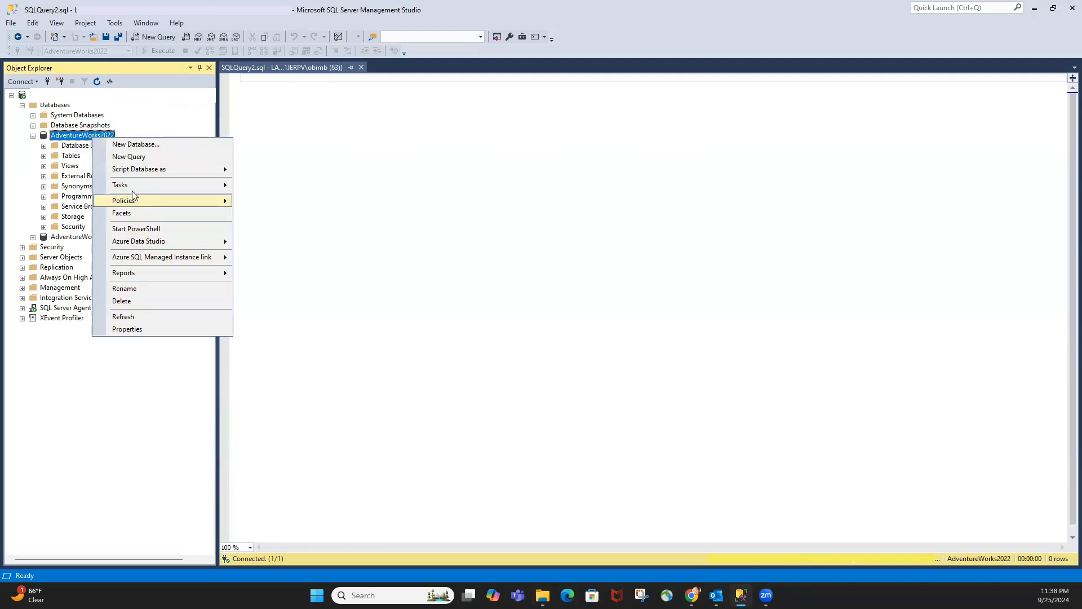
mouse_move(134, 187)
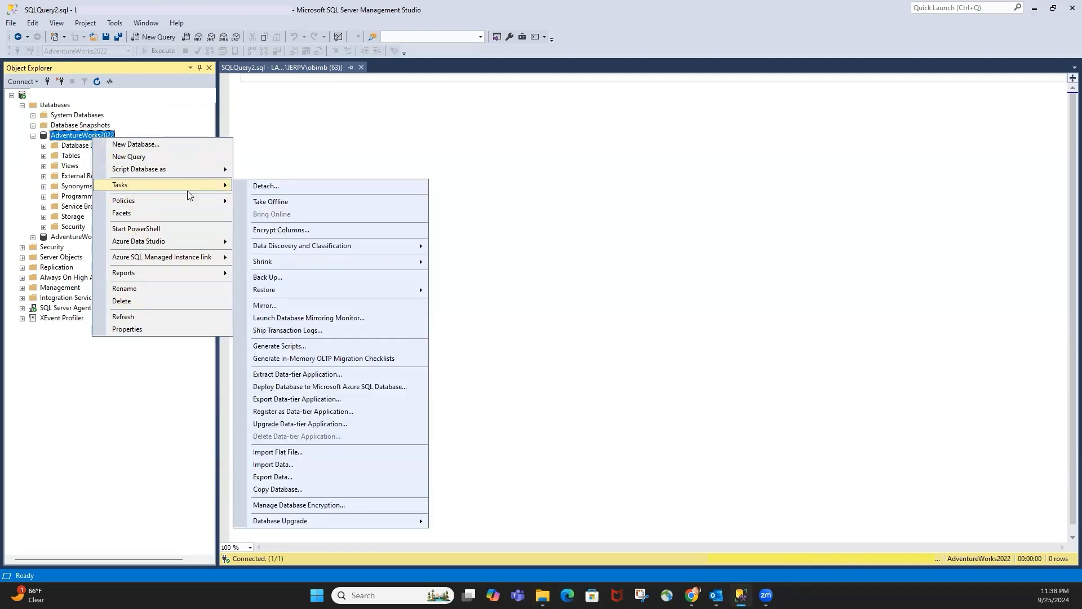
left_click(292, 466)
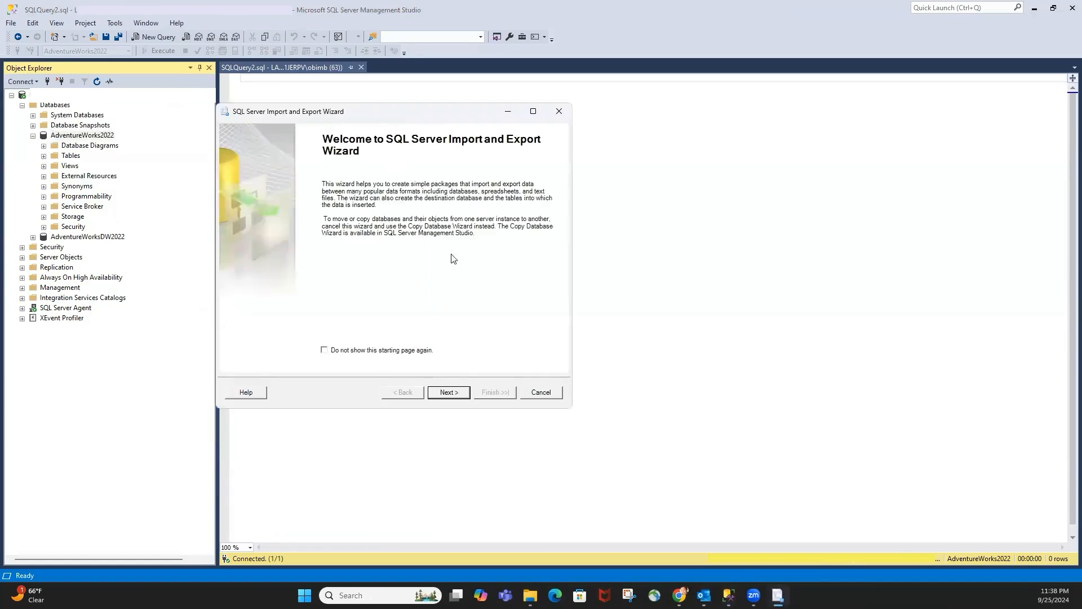
left_click(449, 392)
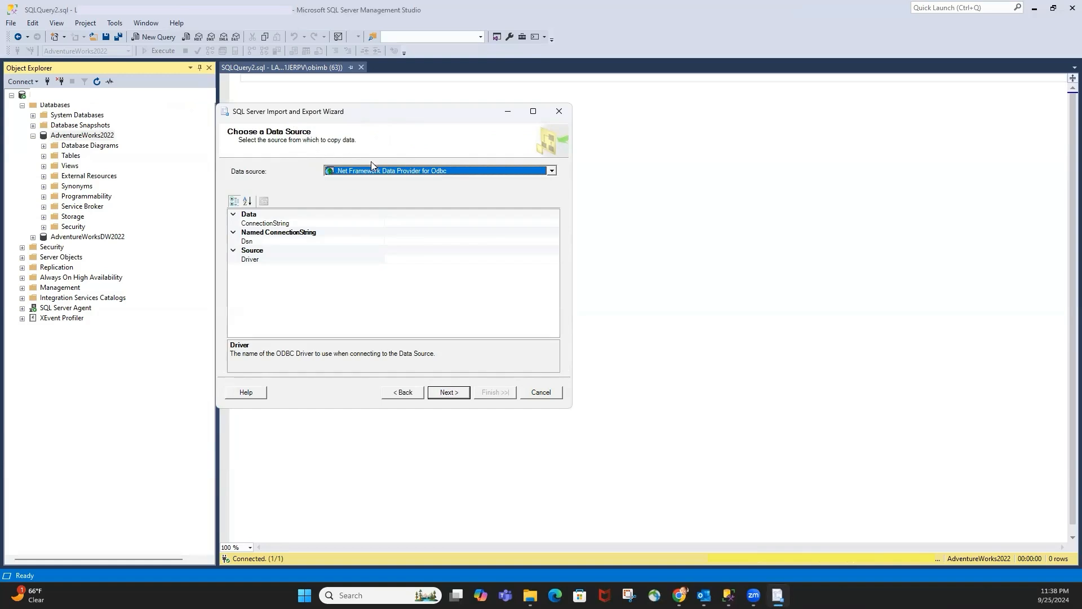
Step: Set the data source to Microsoft Excel, using ExportFile22.xls from the TestFiles folder
left_click(398, 171)
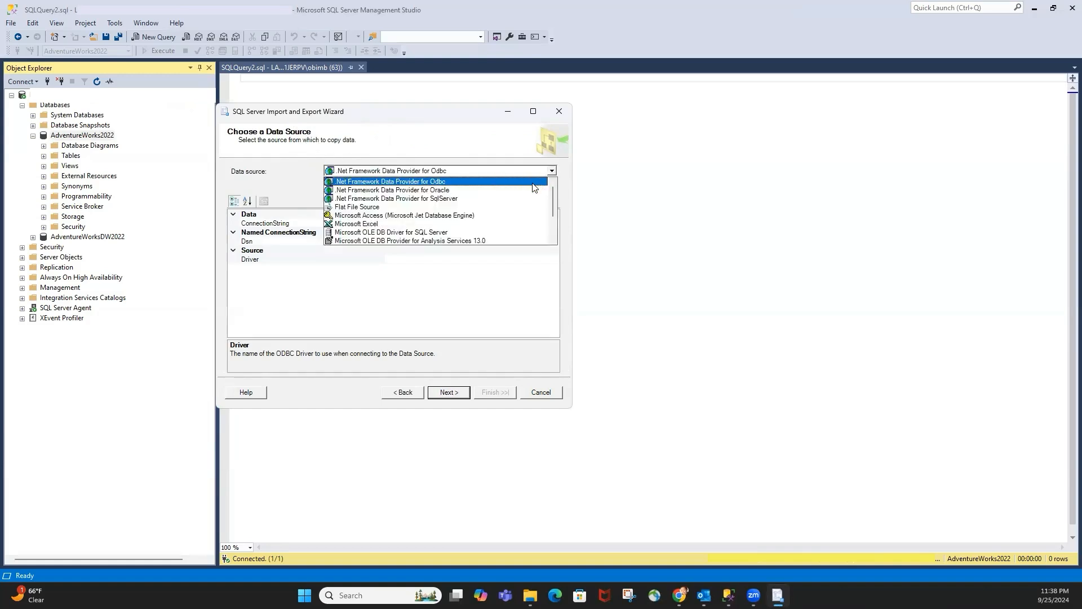
left_click(369, 225)
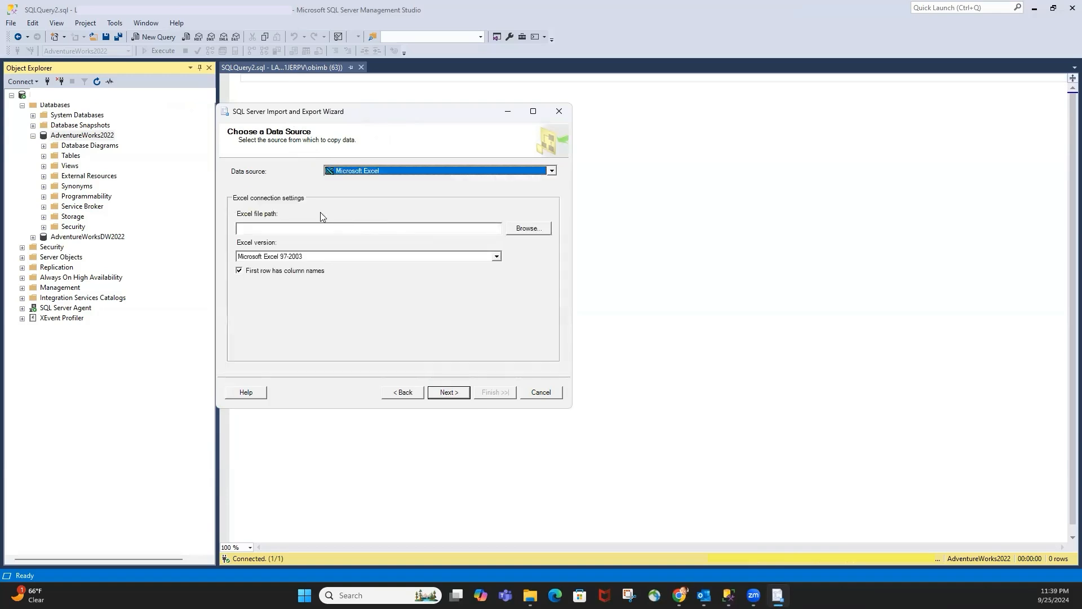
left_click(536, 230)
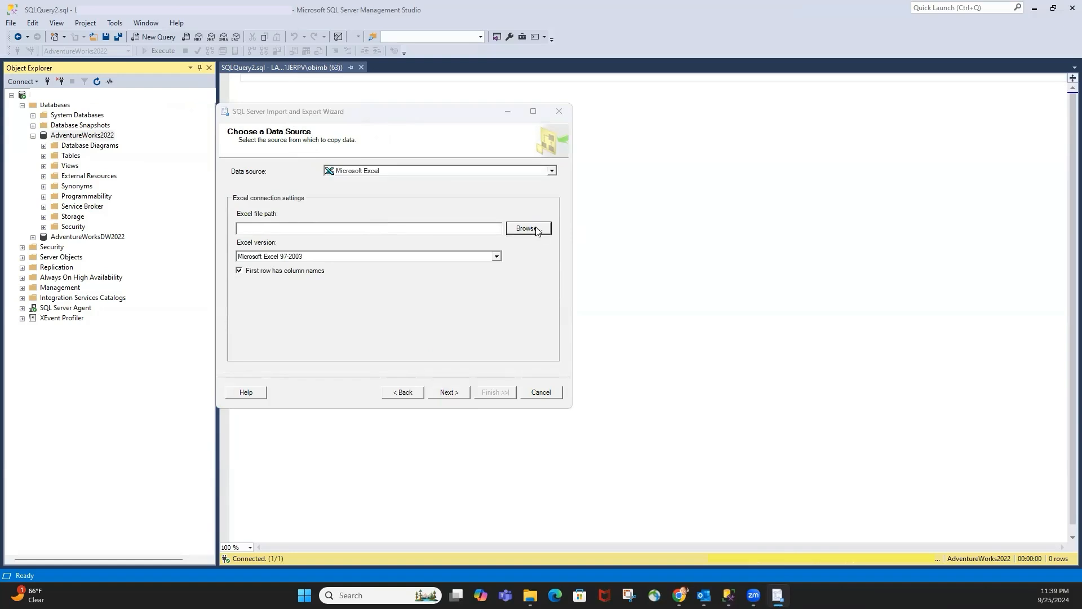
left_click(298, 211)
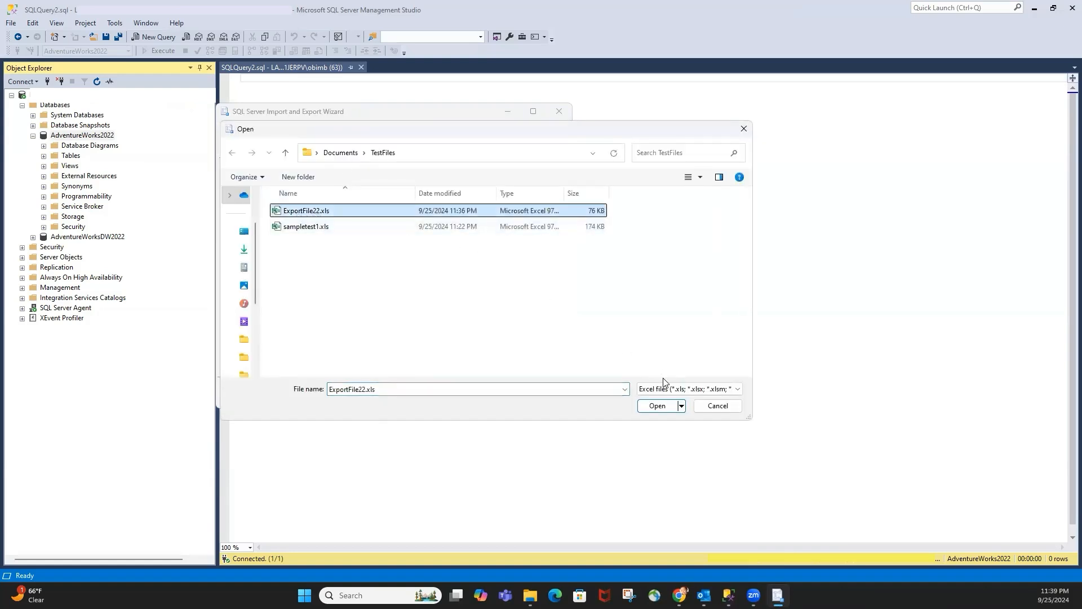
left_click(655, 406)
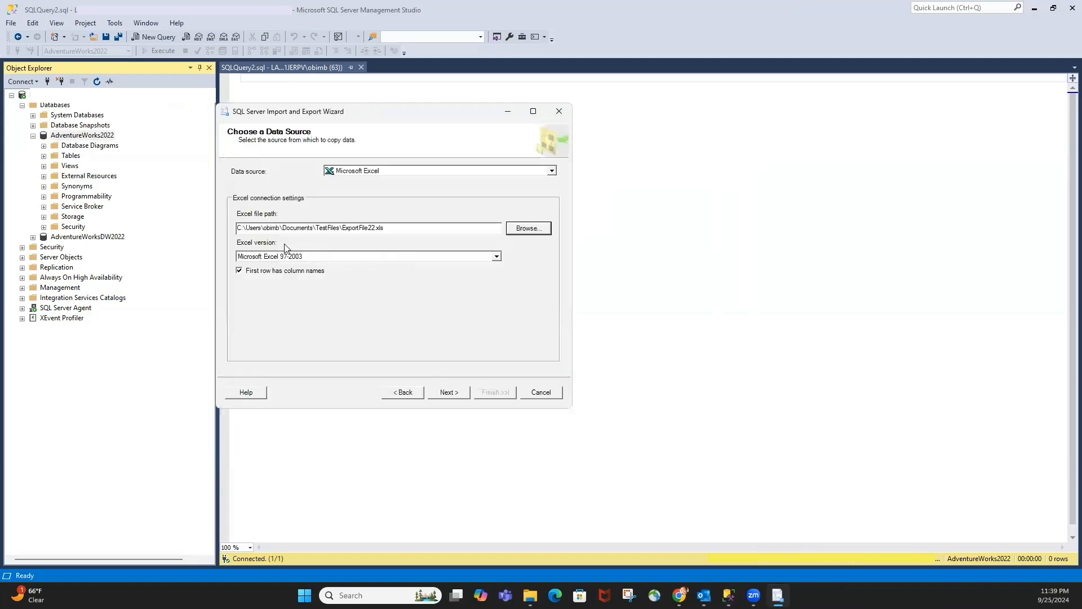
left_click(450, 391)
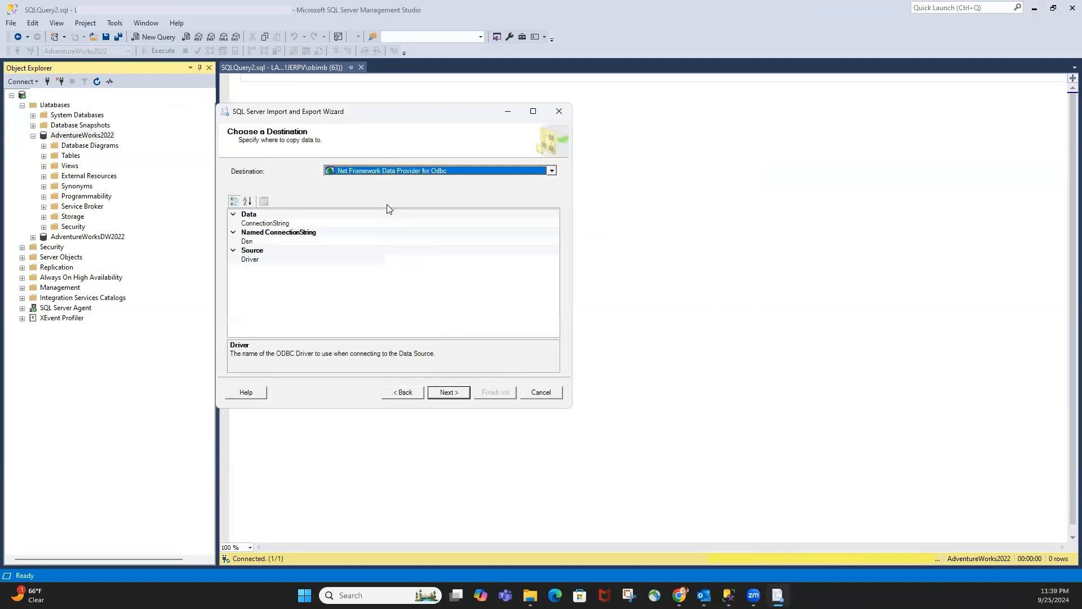
Step: Set the destination to Microsoft OLE DB Provider for SQL Server with the AdventureWorks2022 database
left_click(456, 172)
left_click_drag(553, 212, 553, 236)
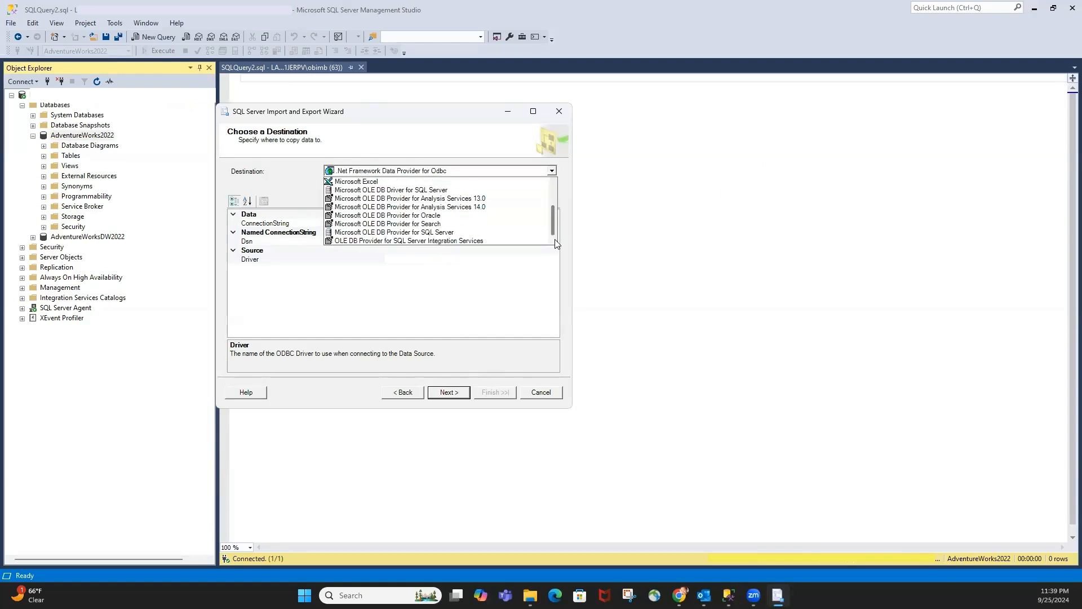
left_click(440, 233)
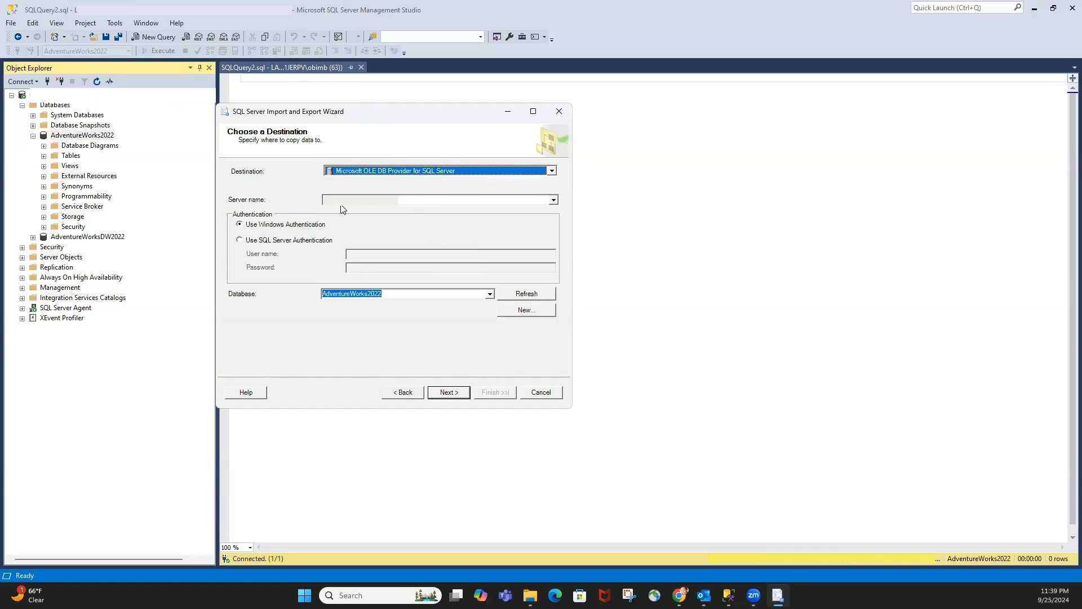
left_click(490, 293)
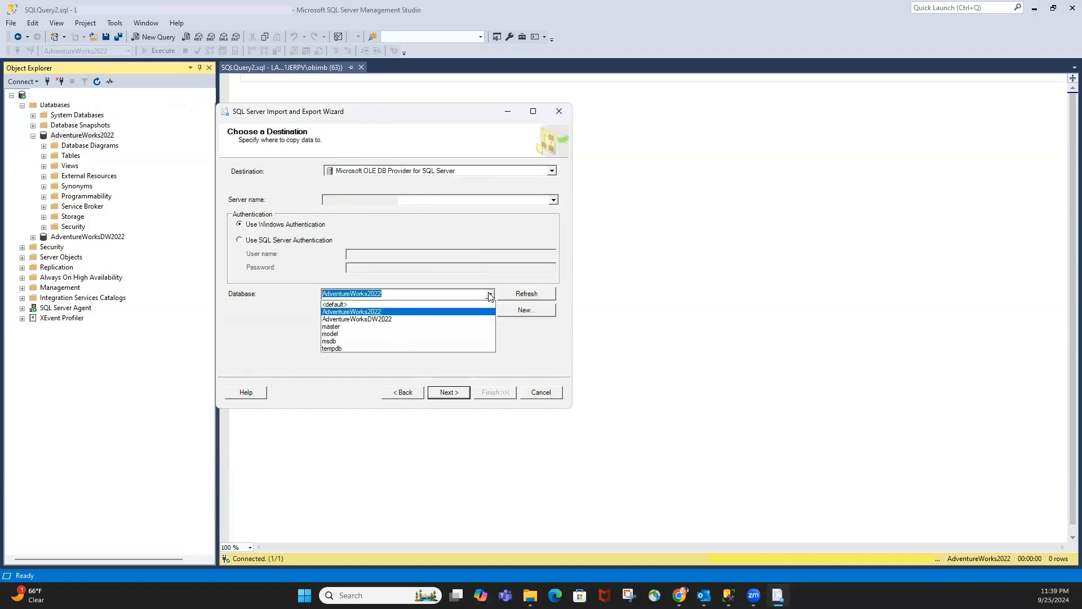
left_click(443, 313)
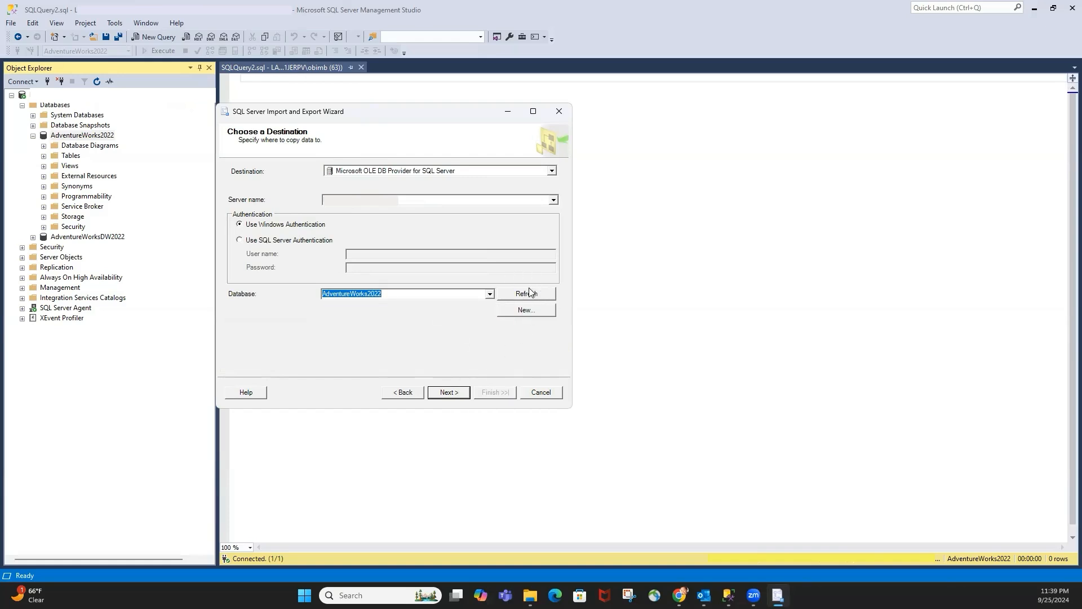
left_click(530, 311)
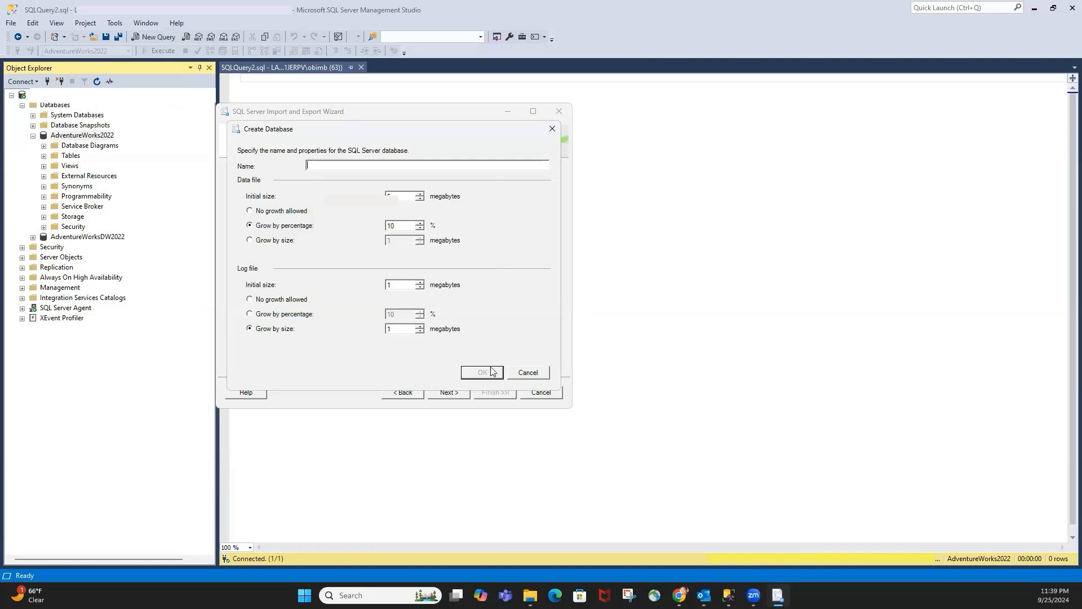
left_click(534, 374)
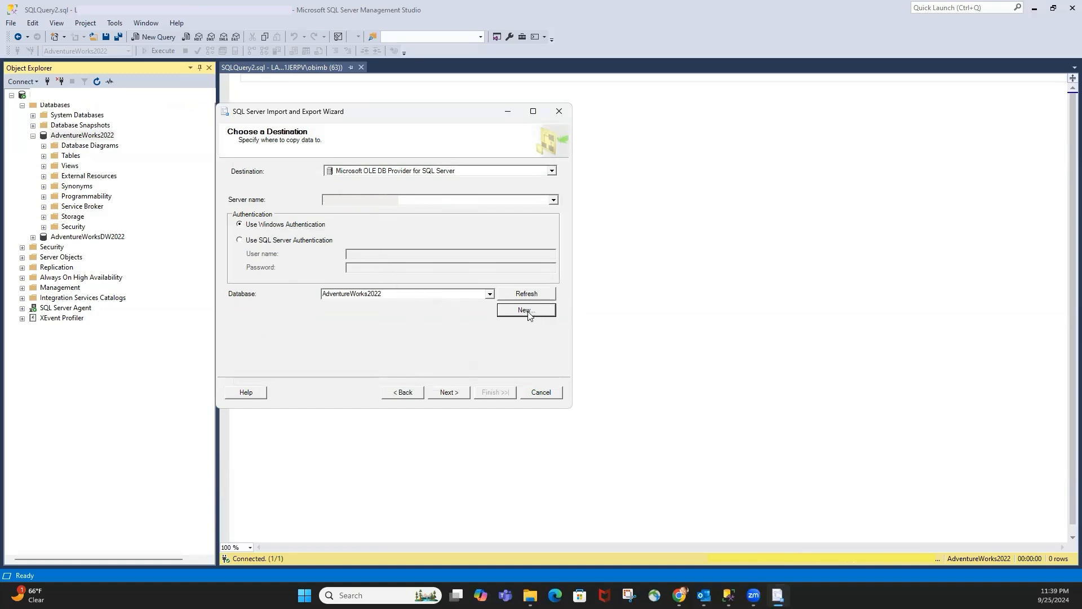
left_click(459, 394)
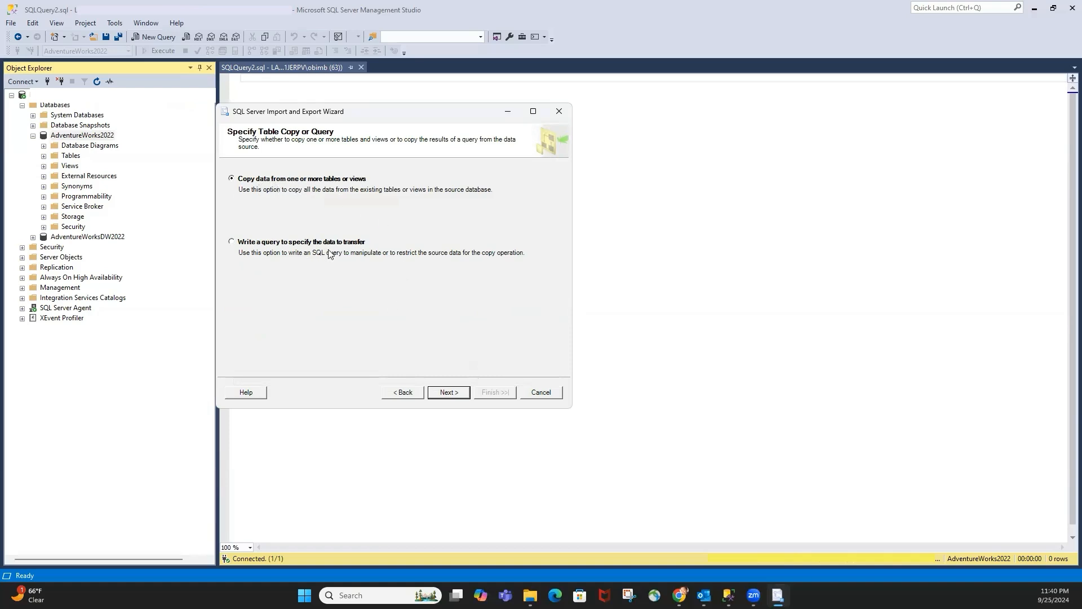
Step: Choose to copy data from tables or views and import the ProductVendor source into a destination table named [dbo].[TestingProductVendor]
left_click(449, 391)
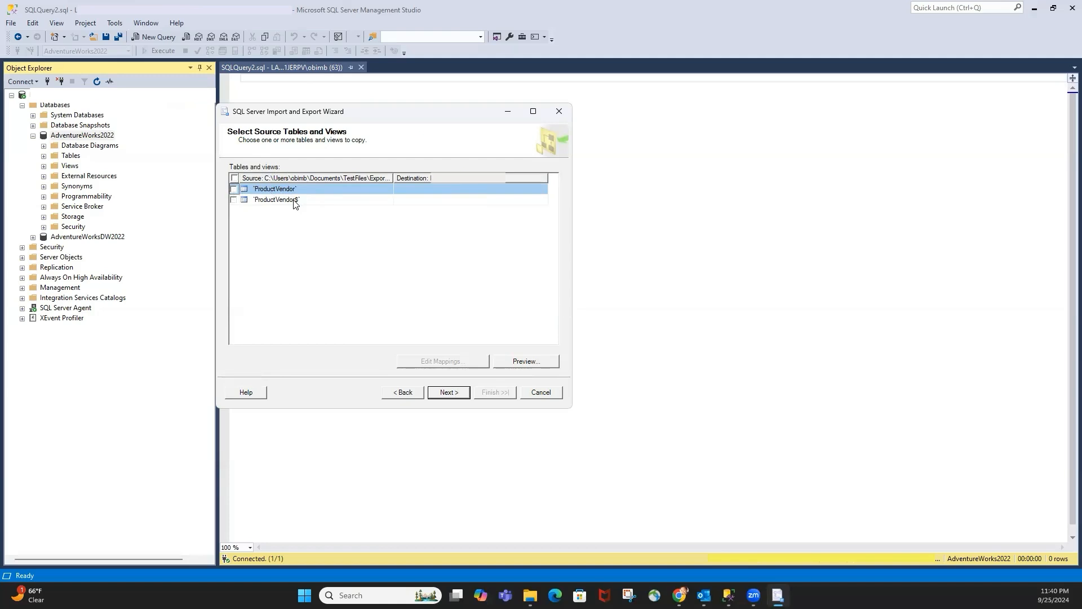
left_click(234, 190)
left_click(441, 192)
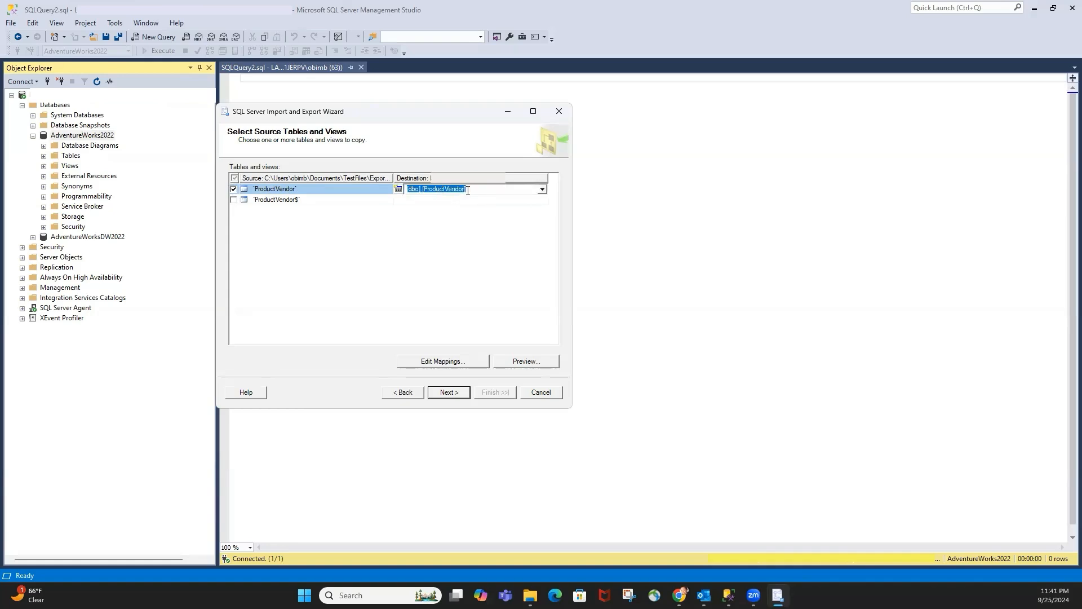
left_click(466, 190)
type("Testing")
Step: Edit the column mappings for TestingProductVendor so that ProductID uses the int data type
left_click(459, 361)
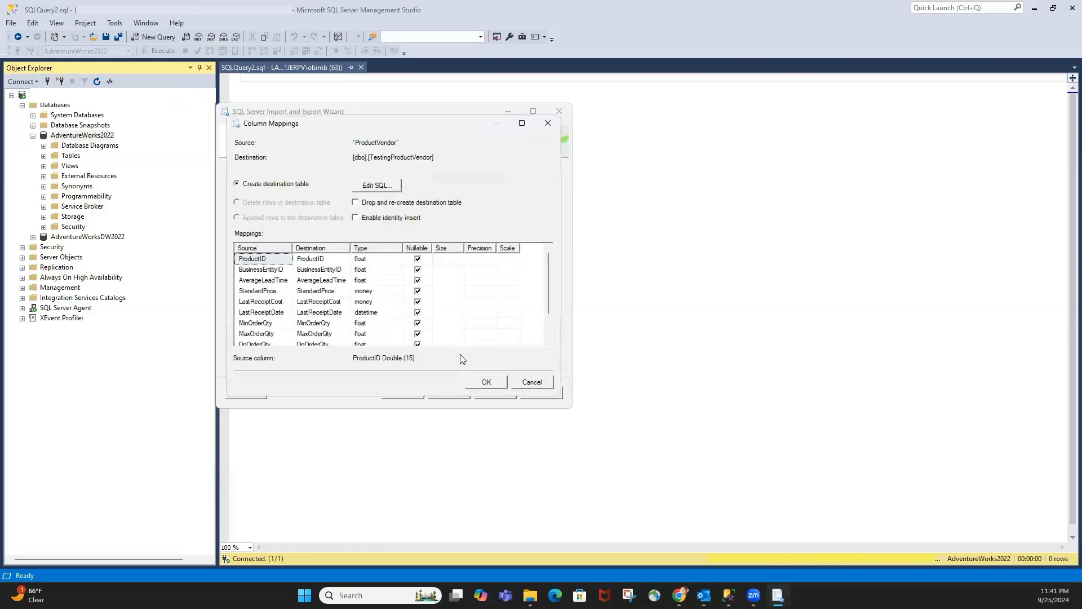
left_click(379, 260)
left_click(370, 278)
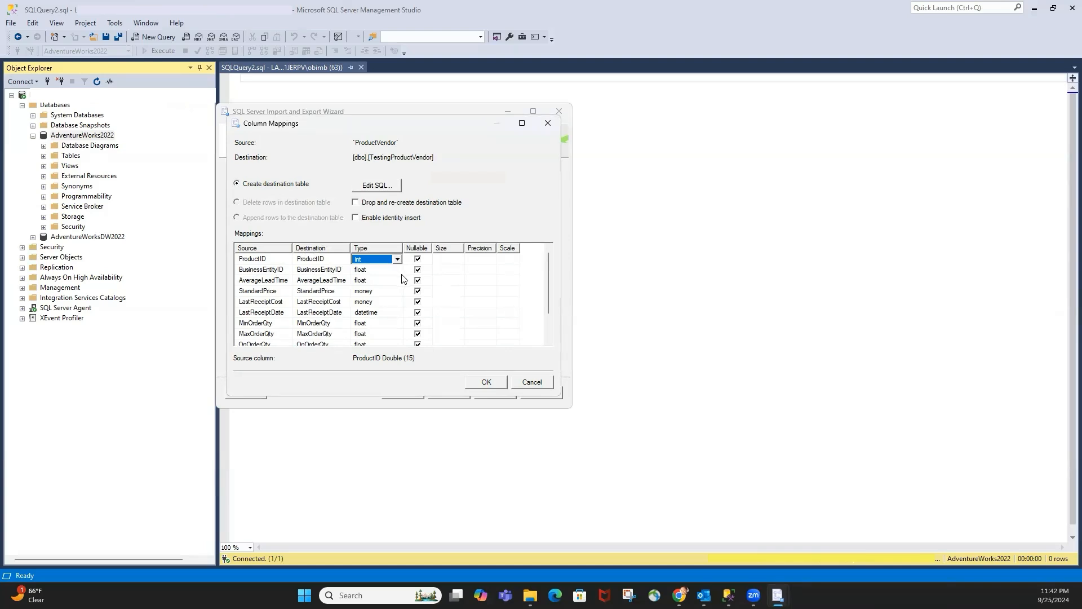
left_click(413, 220)
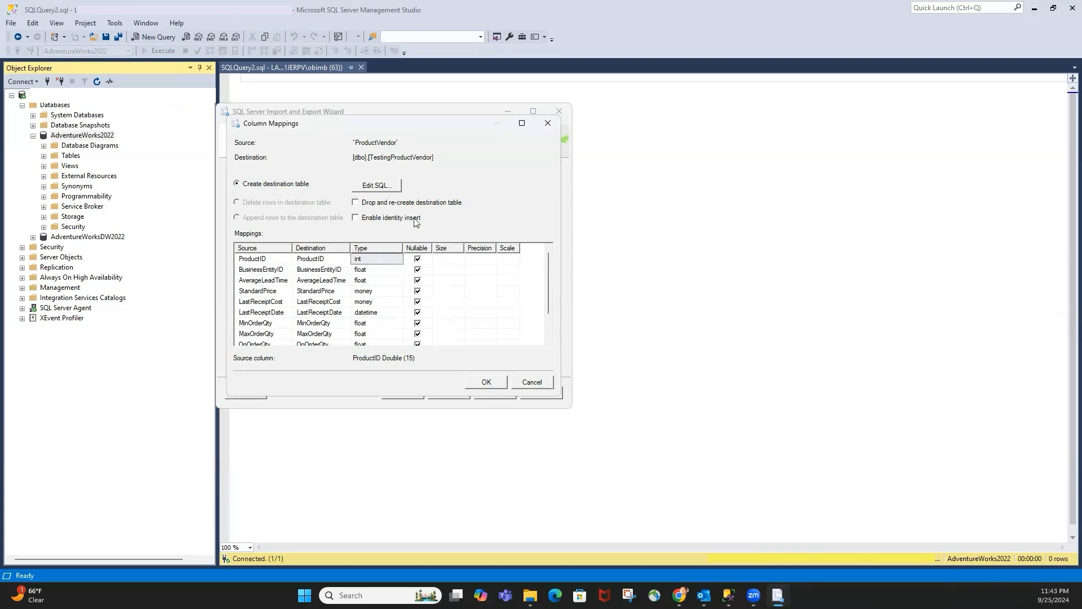
left_click(494, 383)
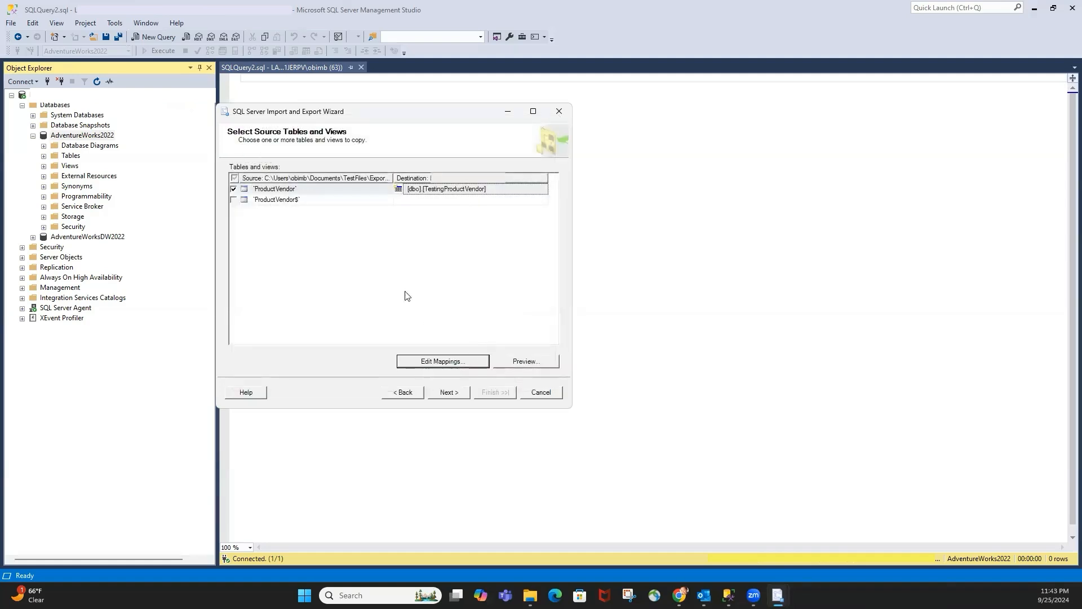
Step: Review the data type mapping for ProductVendor, including the ProductID conversion and the global error and truncation options
left_click(449, 391)
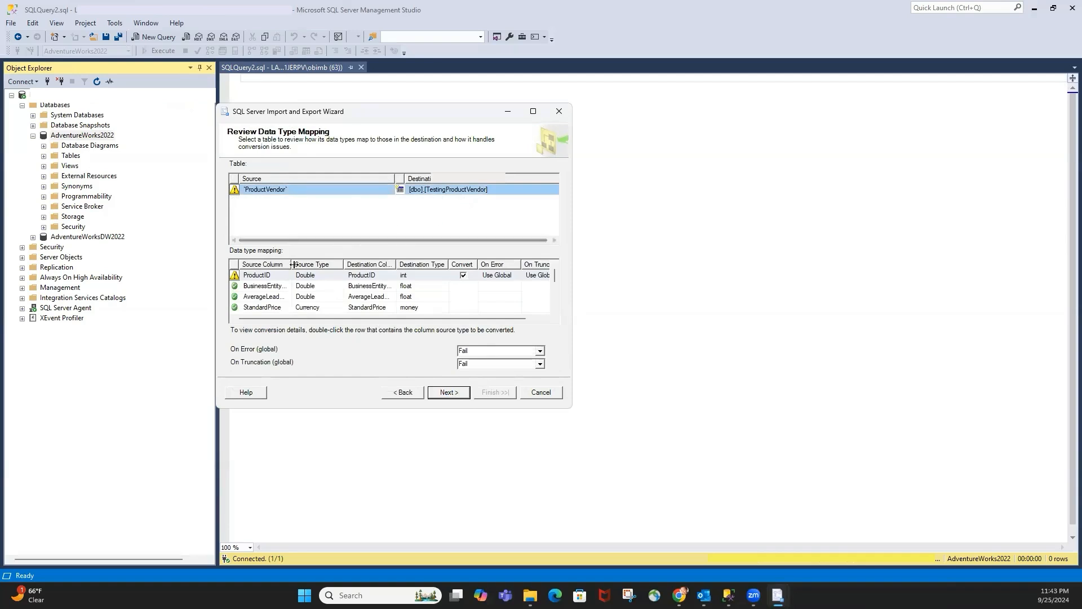
left_click_drag(293, 319, 369, 314)
left_click(519, 277)
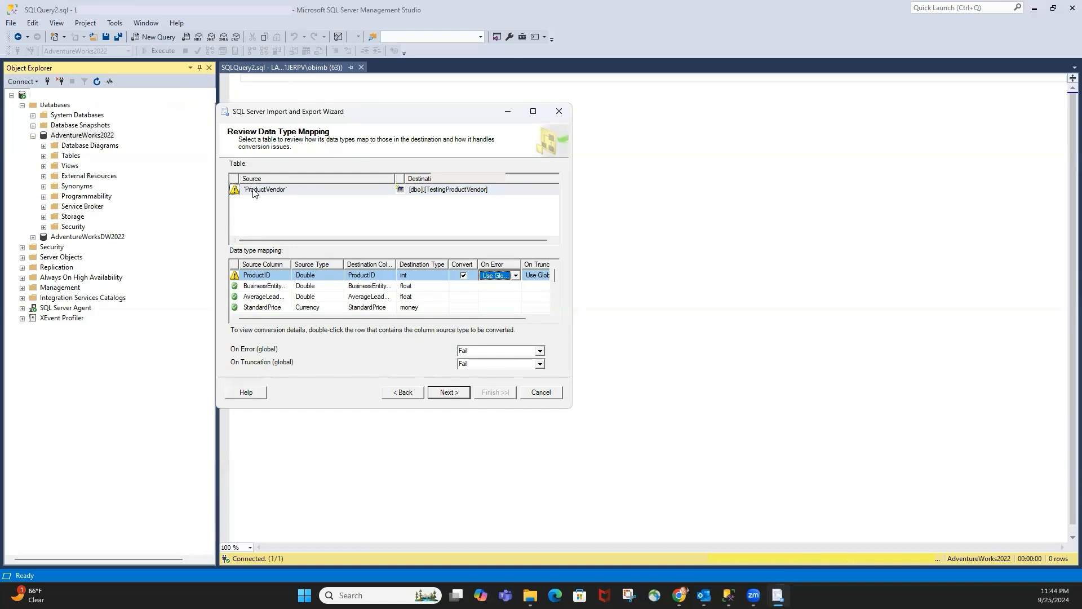
left_click(313, 214)
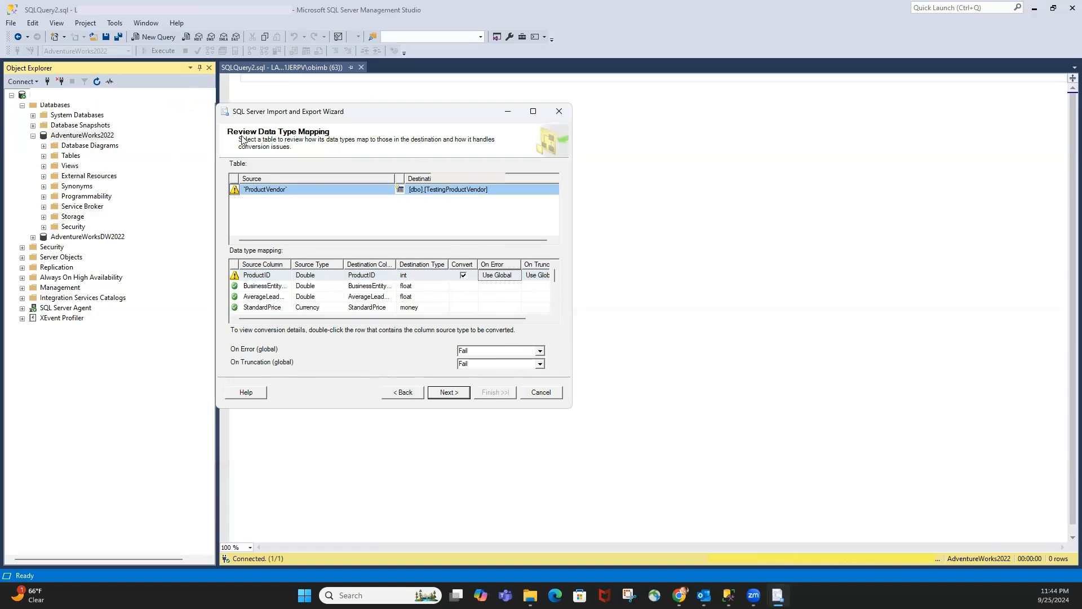
left_click(539, 365)
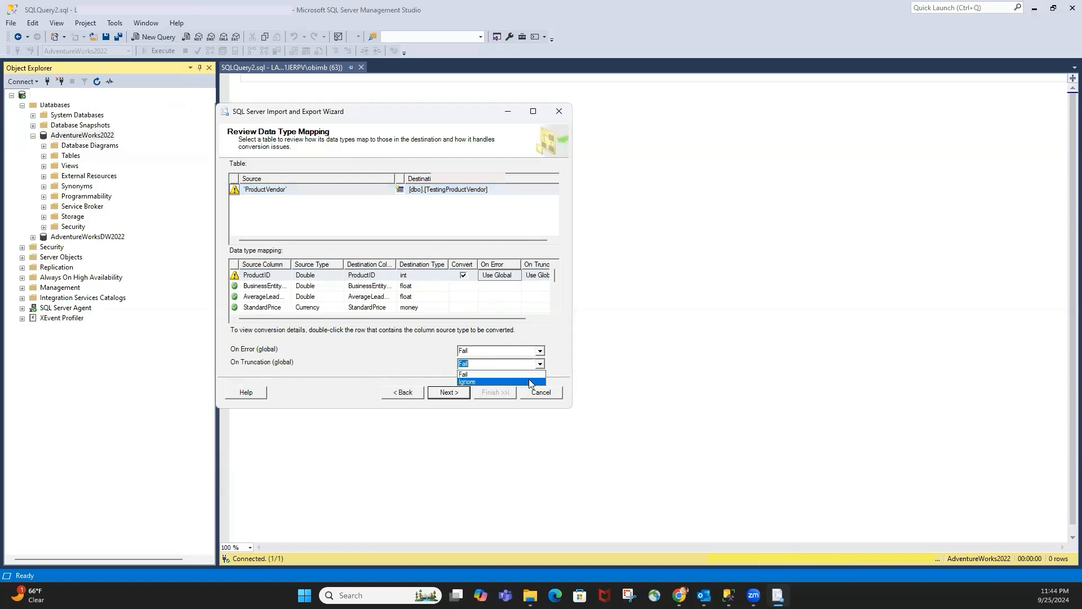
left_click(565, 362)
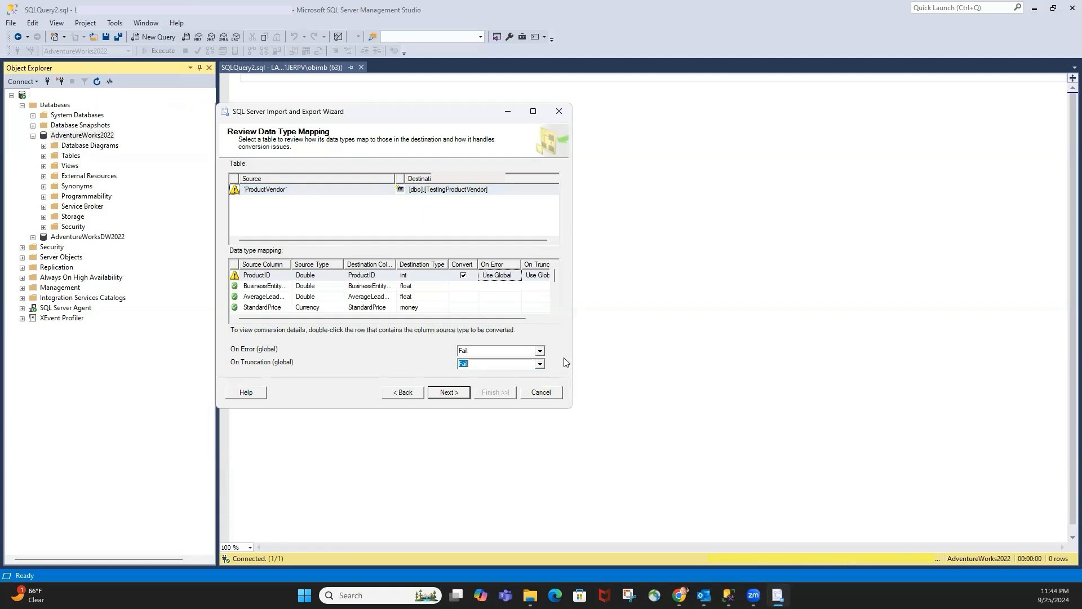
Step: Run the import into [dbo].[TestingProductVendor] immediately without saving an SSIS package
left_click(448, 392)
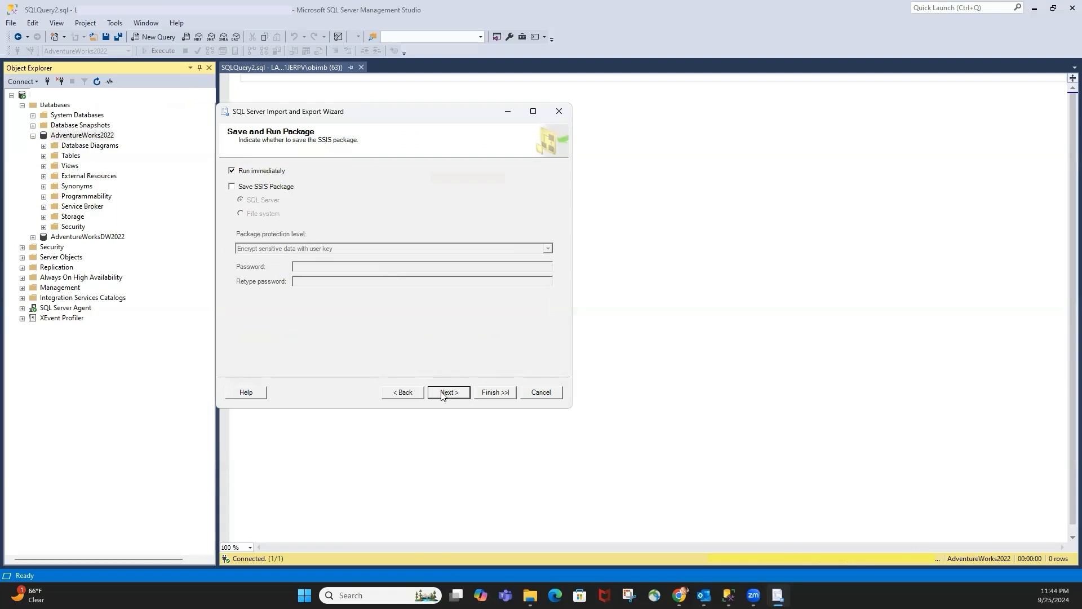
left_click(411, 393)
left_click(403, 392)
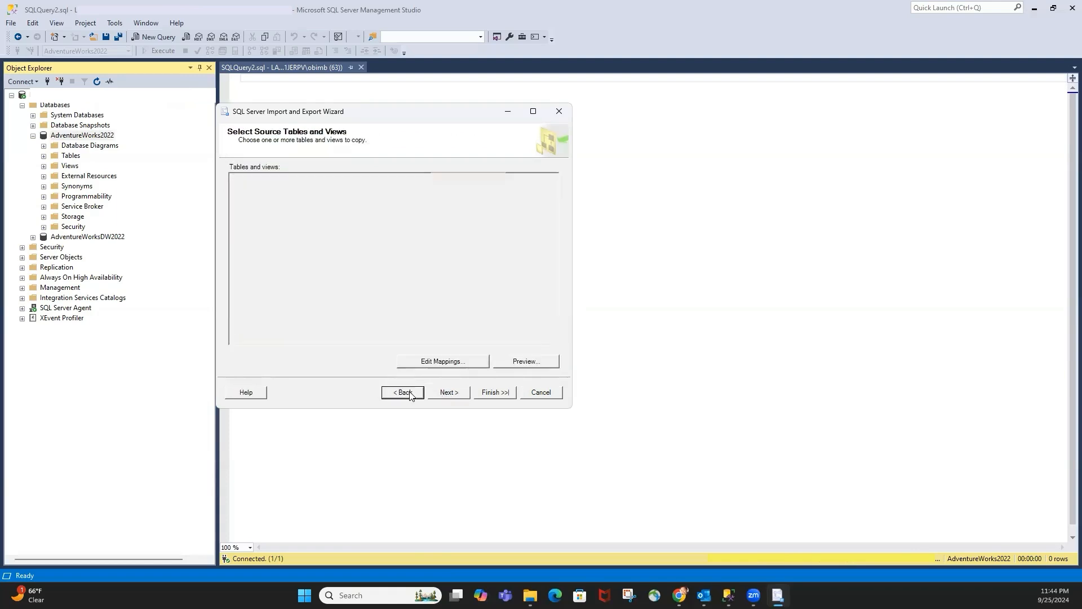
left_click(491, 393)
left_click(496, 393)
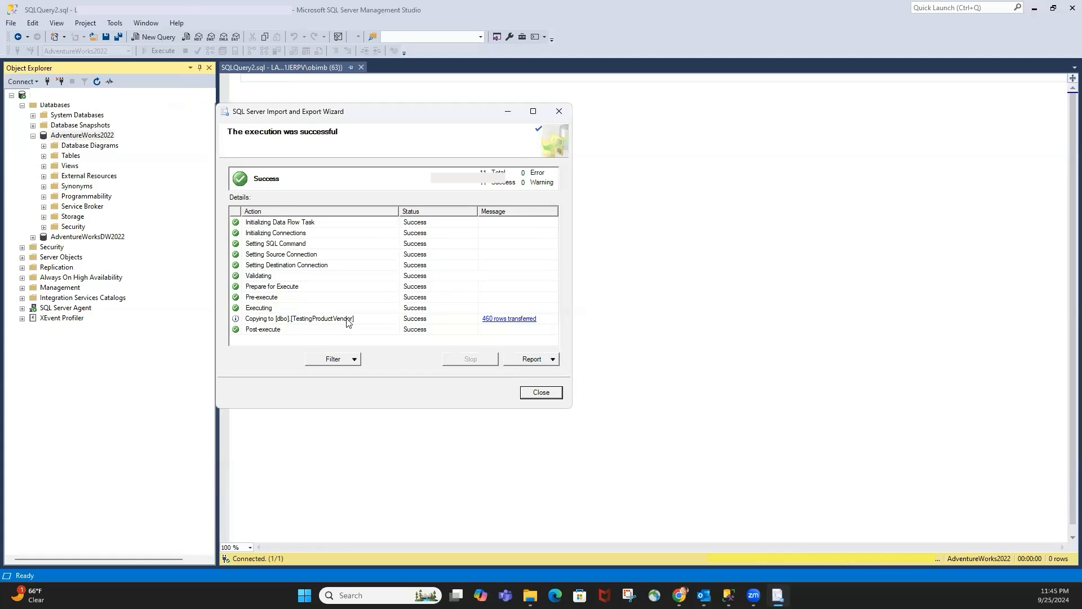
Step: Close the completed import wizard and refresh the AdventureWorks2022 database to list its tables
left_click(552, 391)
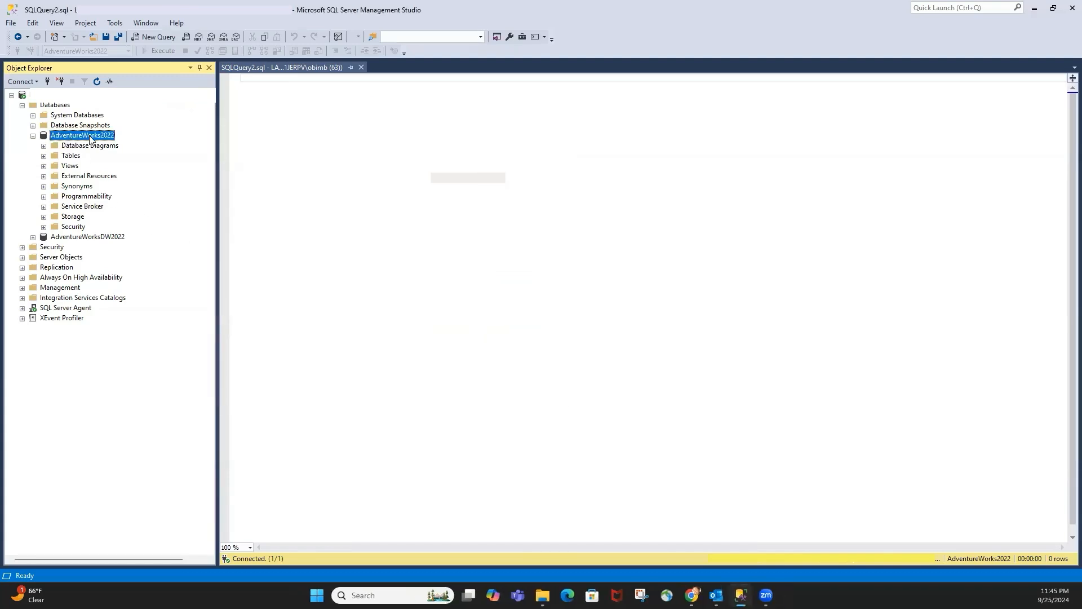
key("F5")
left_click(44, 156)
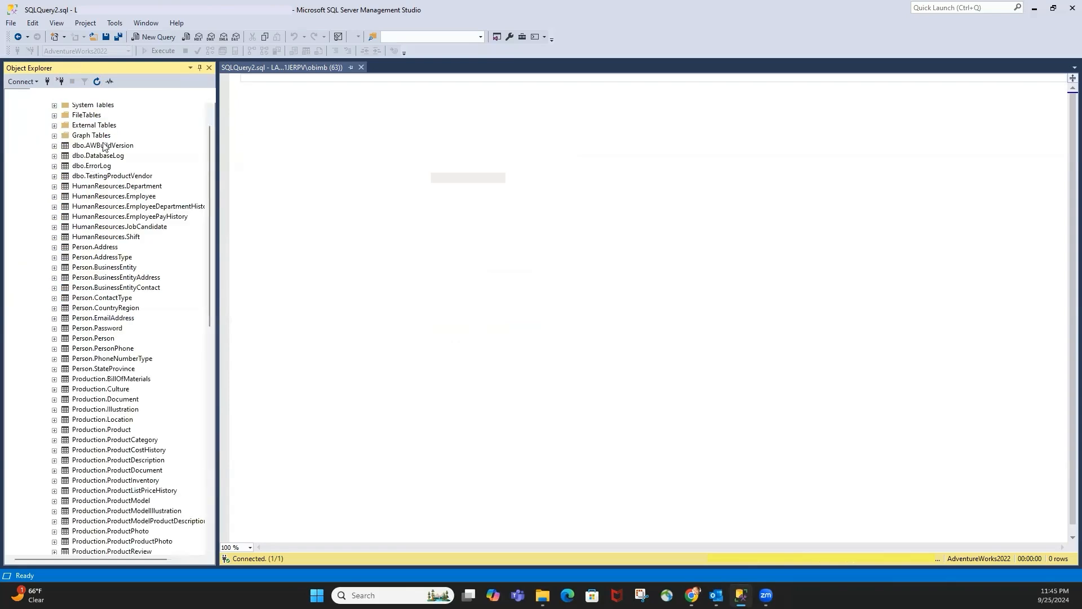
Step: Expand the dbo.TestingProductVendor table down to its columns to check their data types
left_click(96, 177)
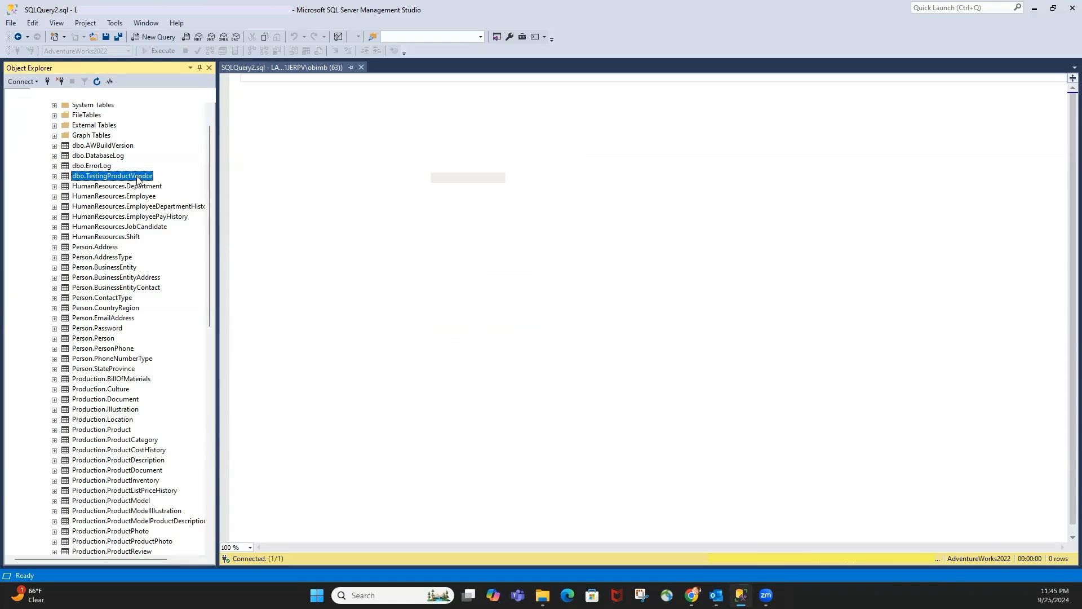
left_click(54, 176)
left_click(65, 187)
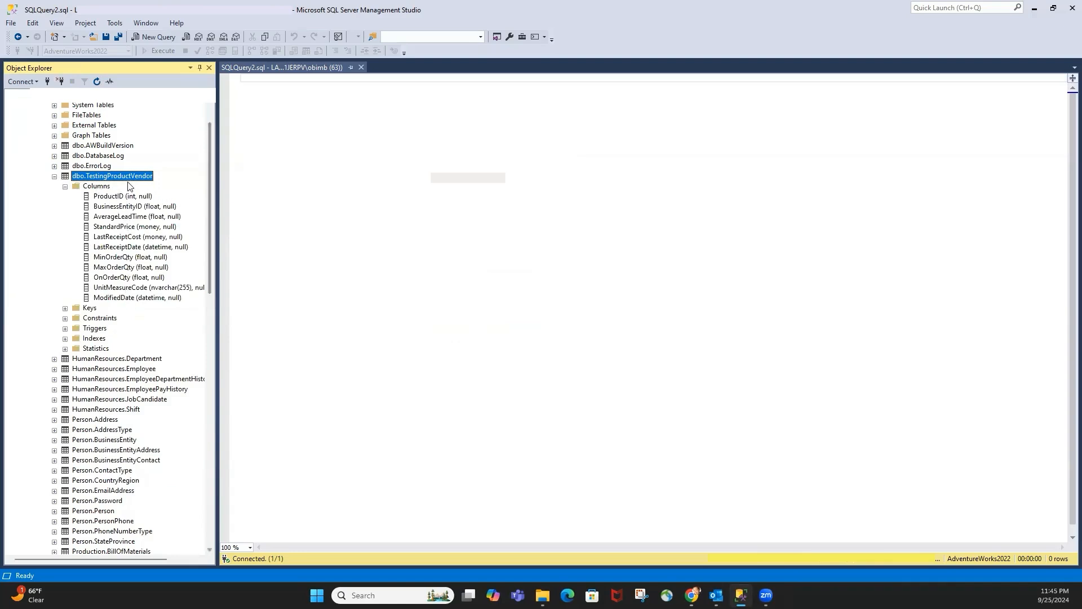
Step: Query the top 1000 rows of dbo.TestingProductVendor and look through the imported records in an enlarged results pane
right_click(123, 179)
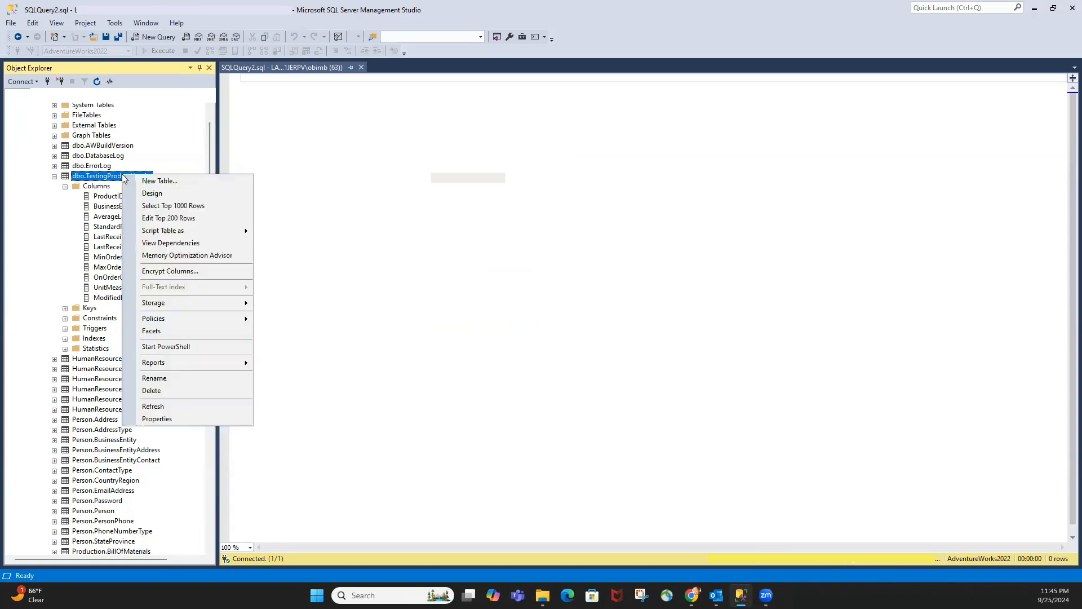
left_click(162, 209)
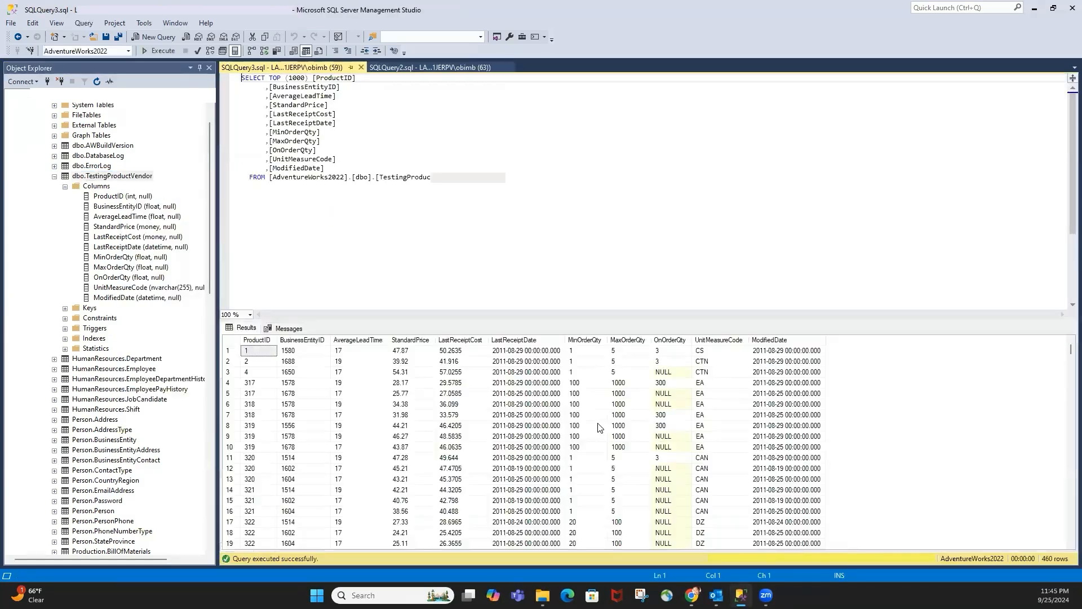
left_click_drag(525, 321, 514, 196)
scroll(547, 360, "down", 10)
scroll(546, 361, "down", 12)
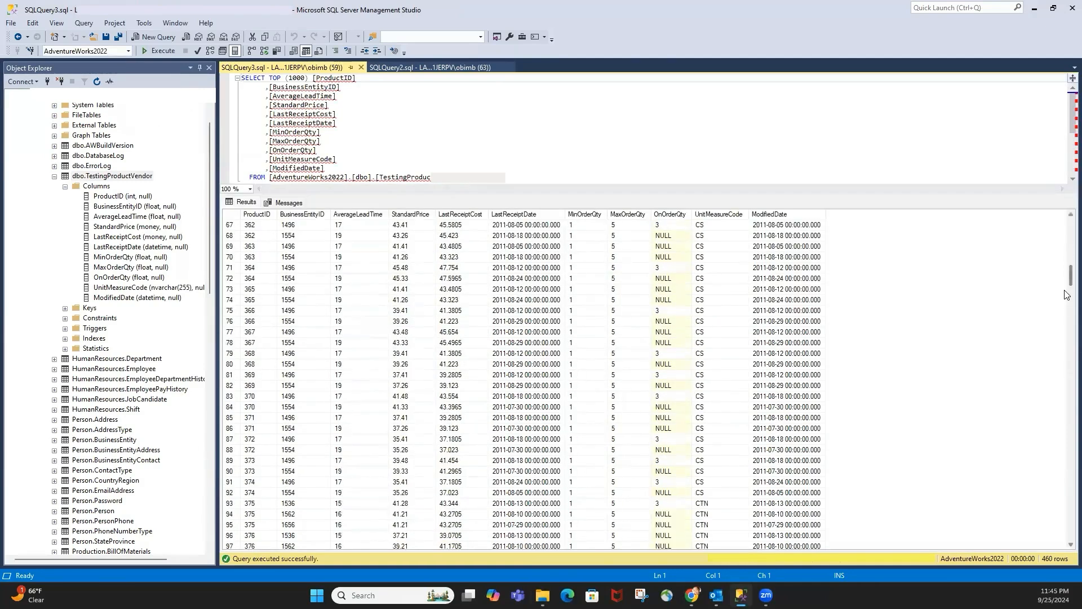
left_click_drag(1066, 279, 1067, 226)
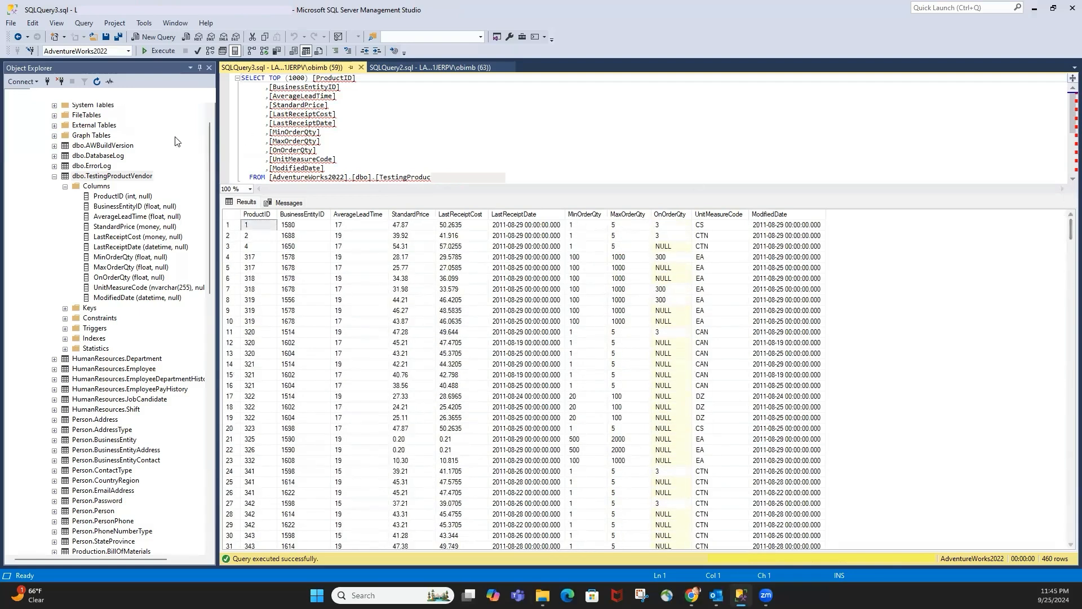
left_click_drag(302, 195, 324, 255)
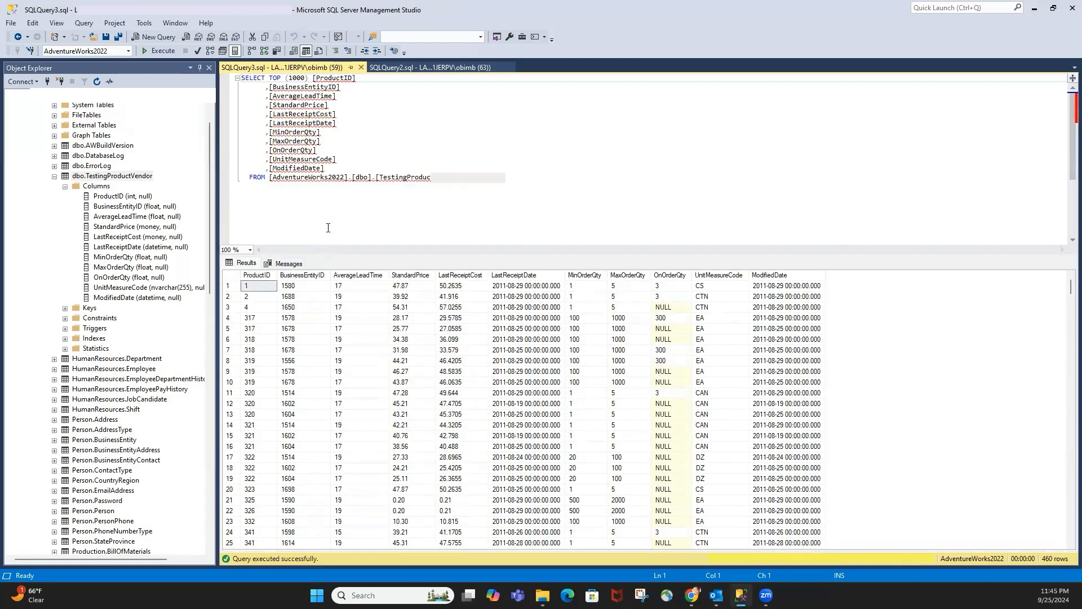